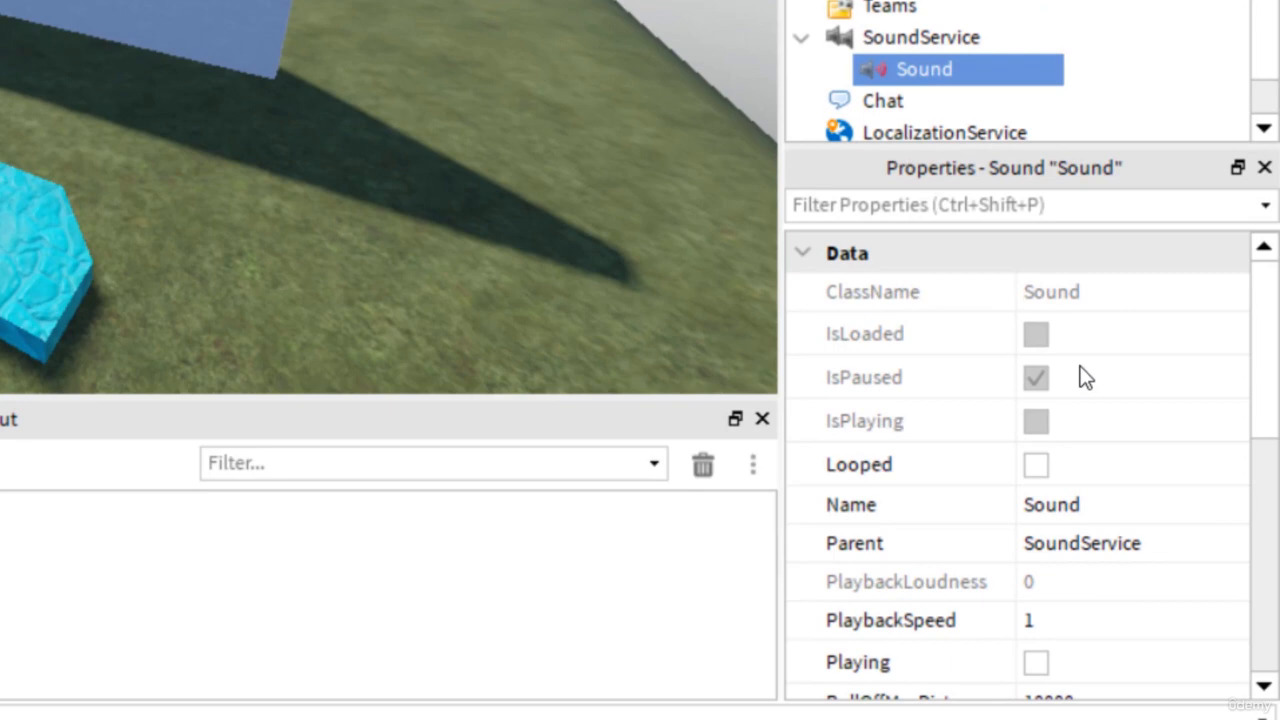
Look through the Sound object's properties, including playback, roll-off and SoundId settings.
scroll(1100, 377, down, 5)
scroll(1115, 380, up, 5)
scroll(1118, 400, down, 3)
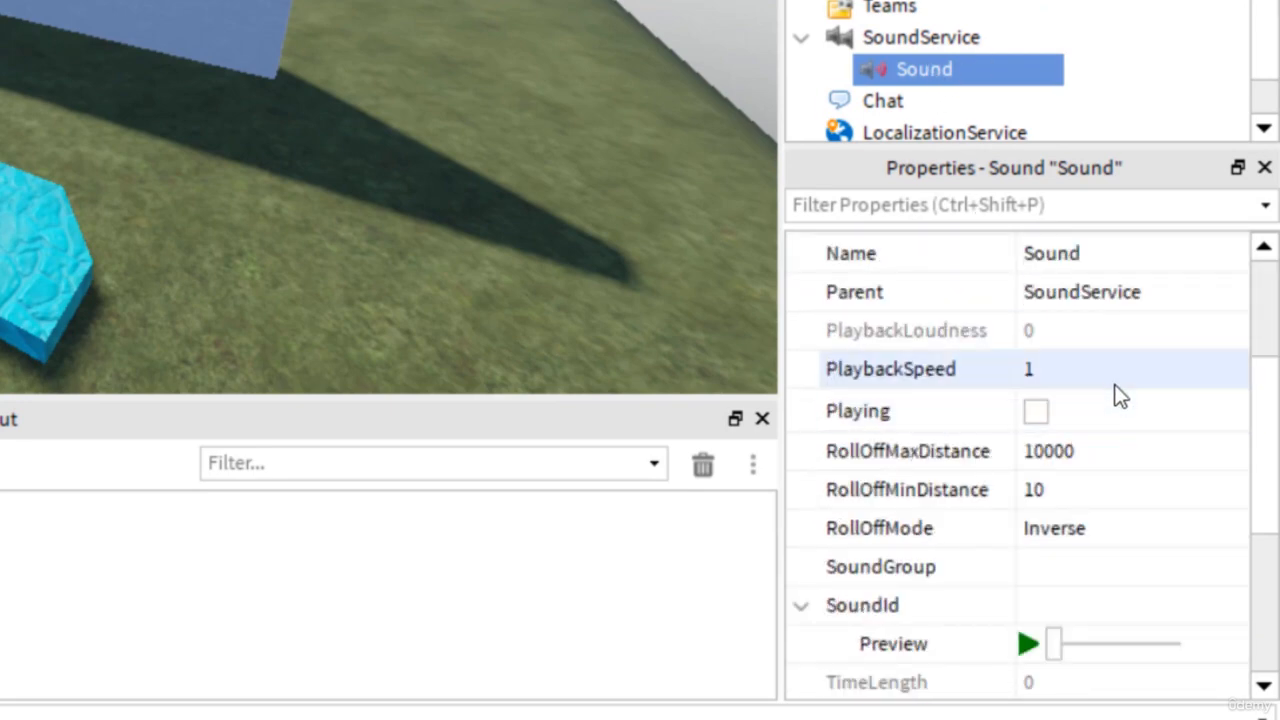
mouse_move(952, 81)
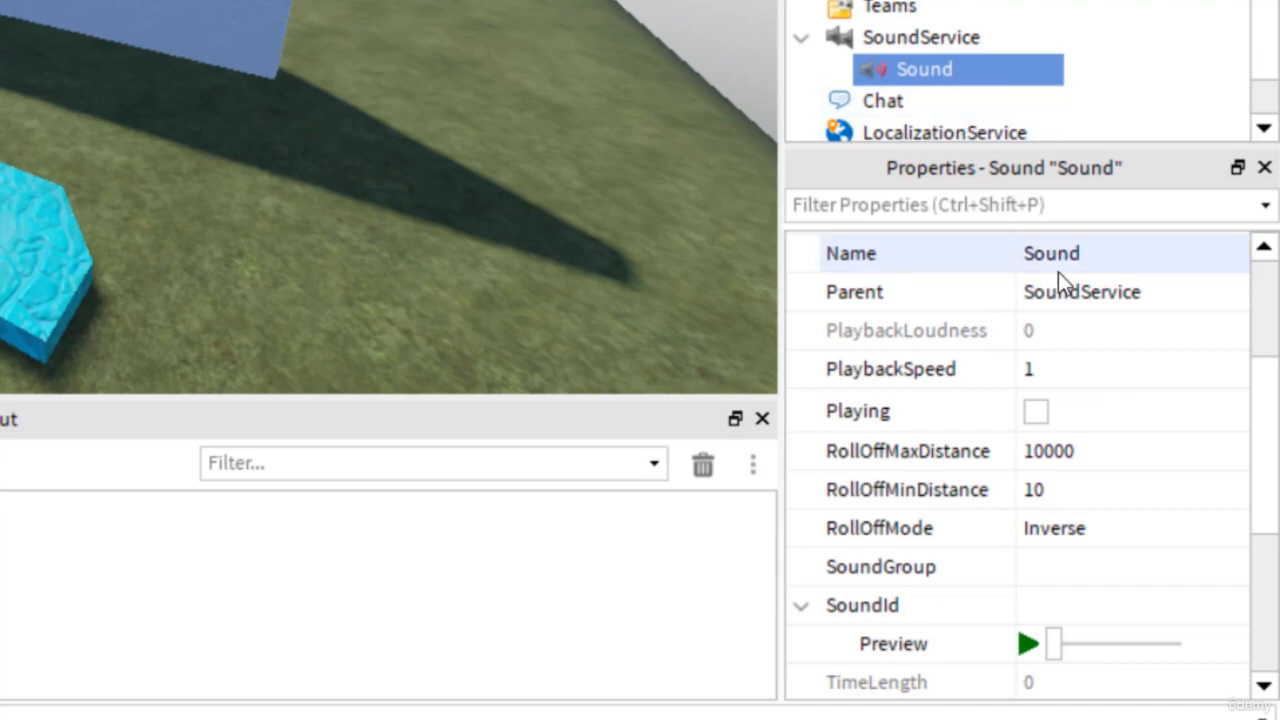
scroll(1047, 372, down, 2)
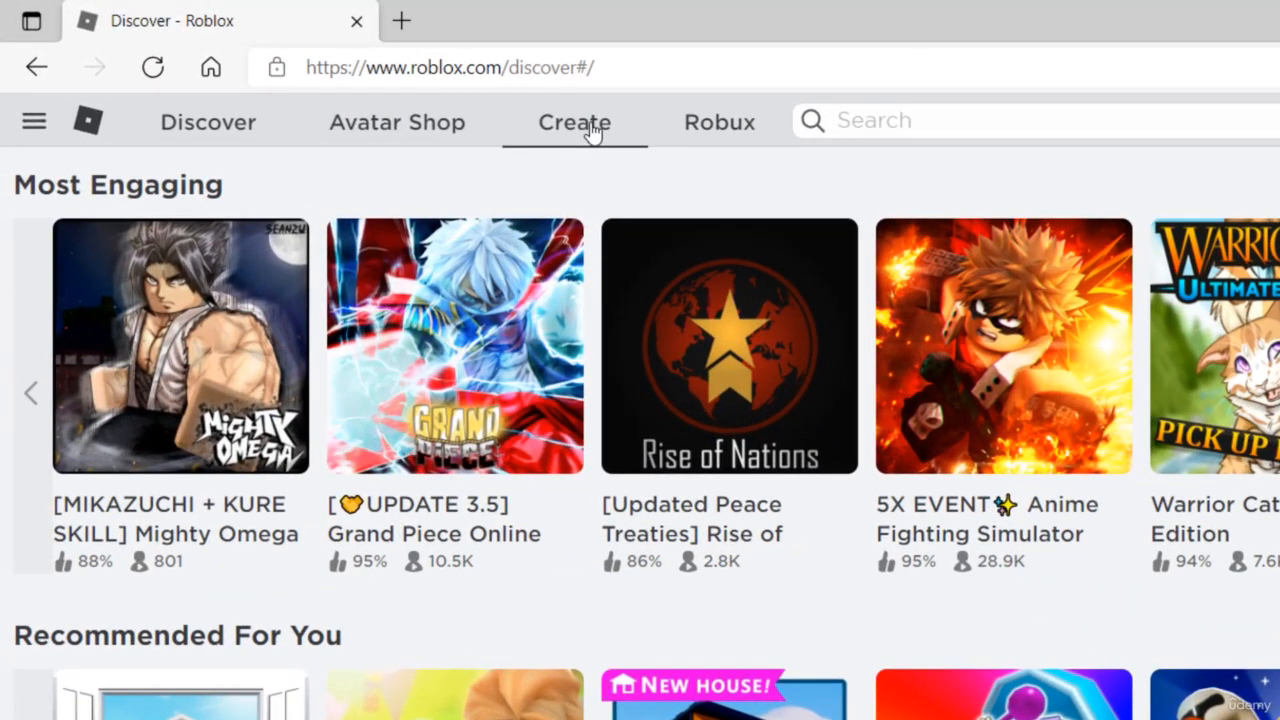
On the Roblox website in the browser, open the creator library's Audio category.
click(592, 130)
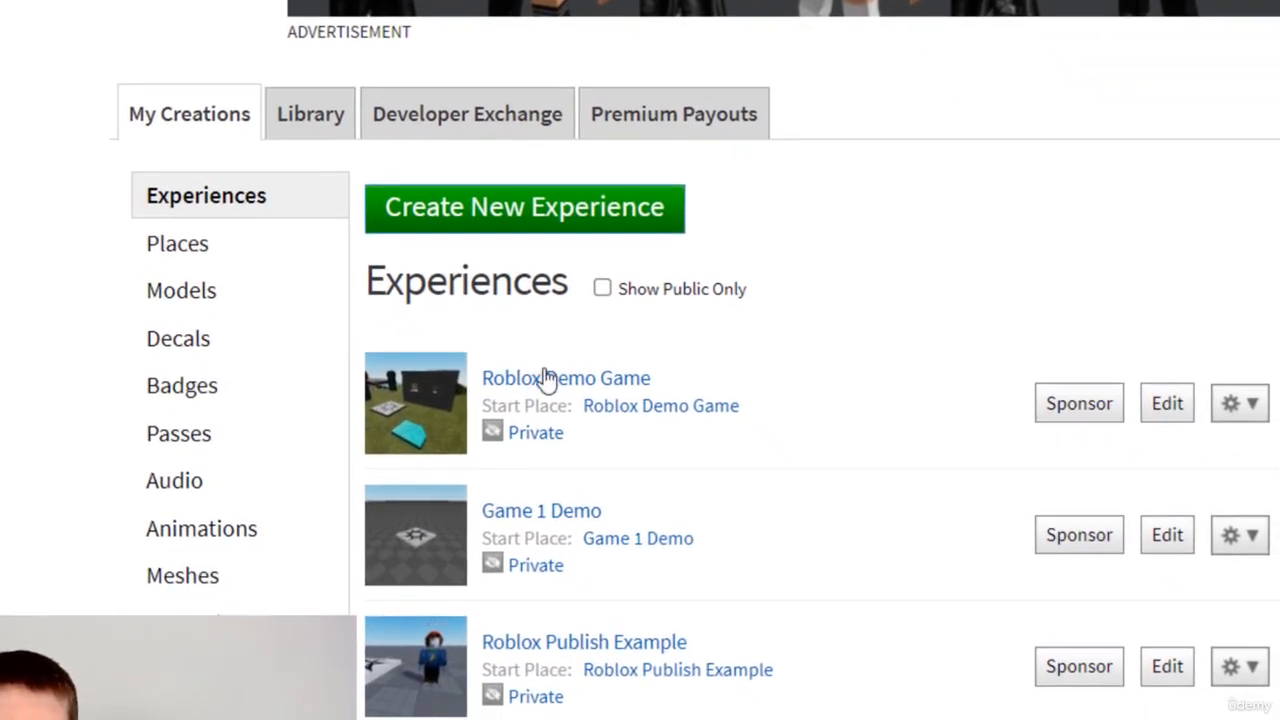
click(311, 116)
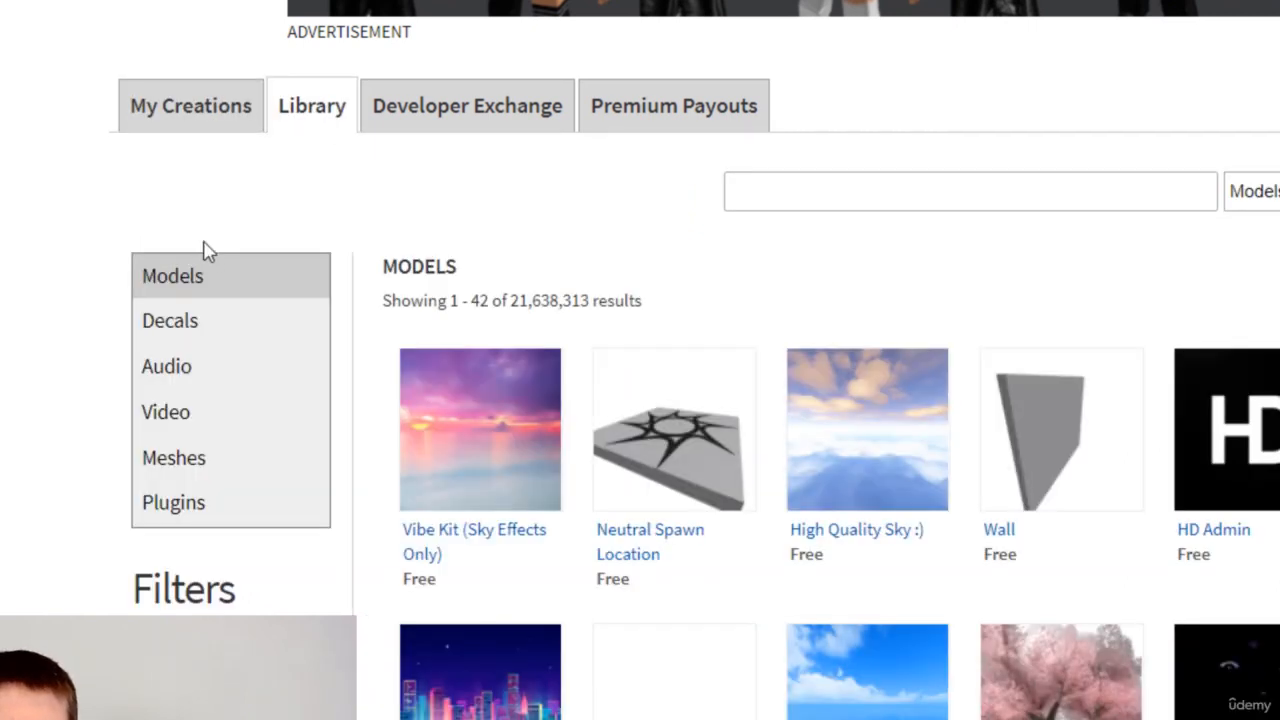
click(200, 385)
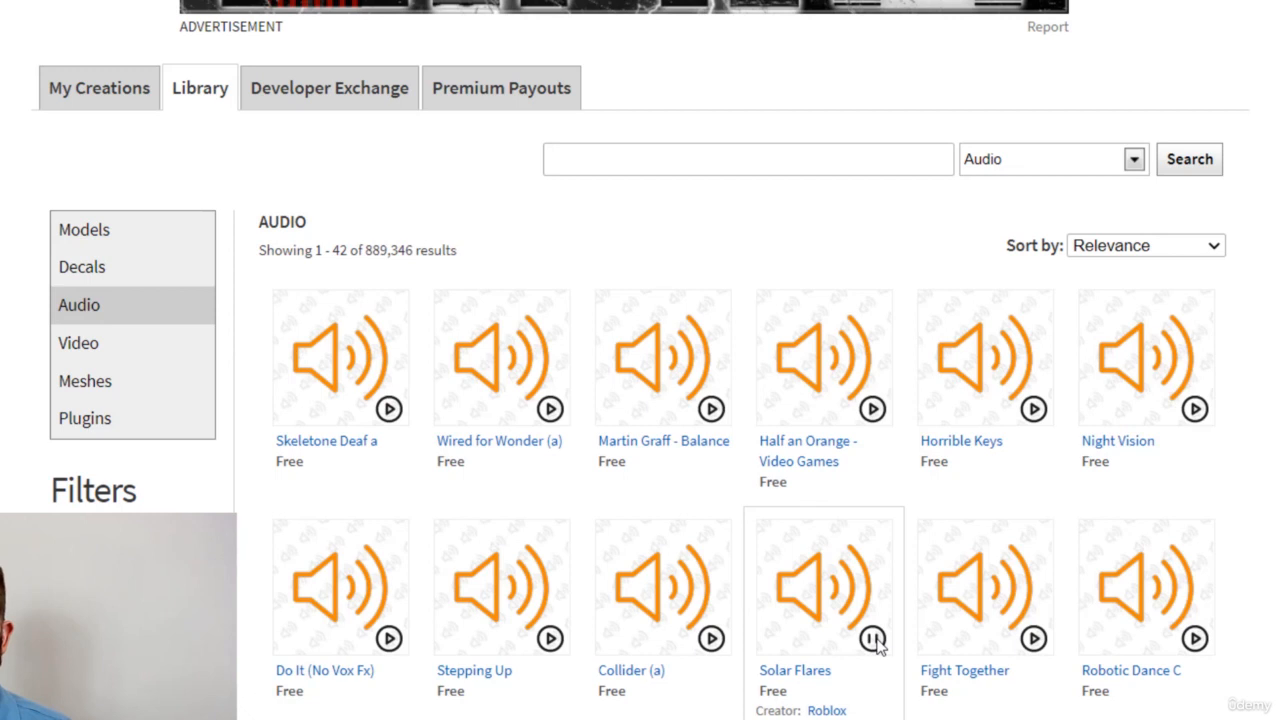
click(873, 640)
click(824, 582)
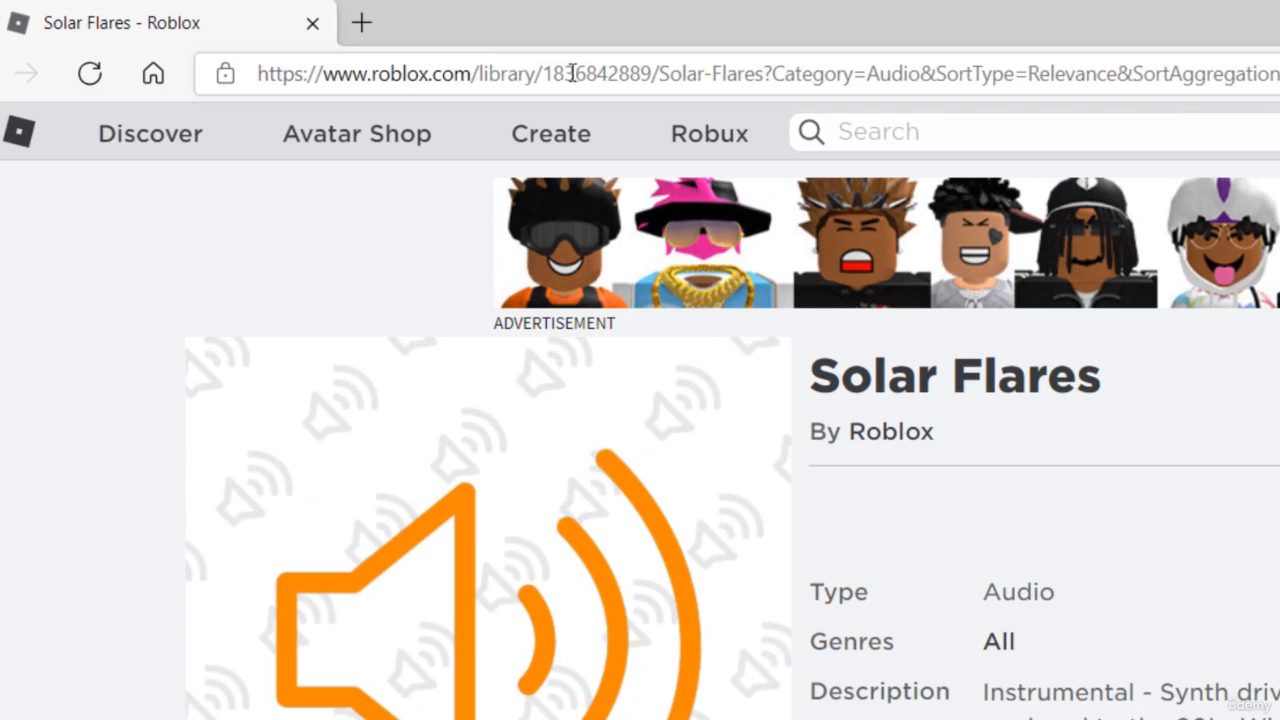
click(590, 72)
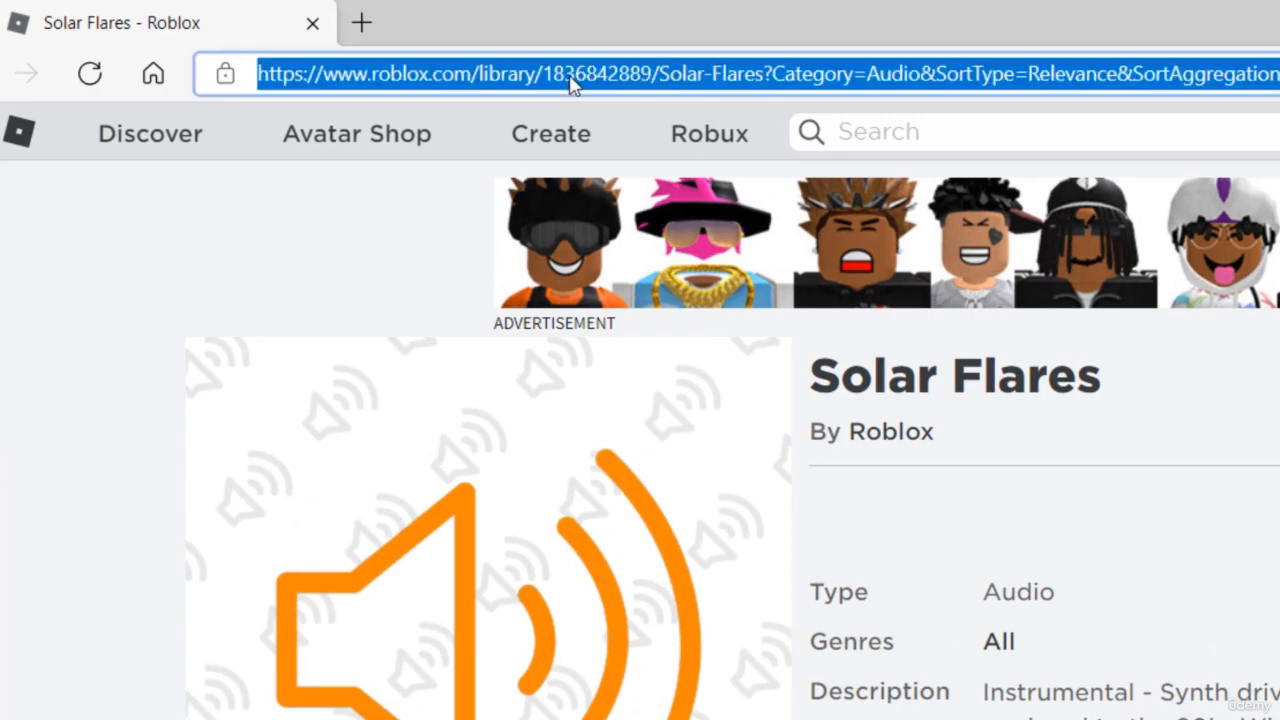
click(550, 72)
drag(548, 73, 652, 72)
key(ctrl+c)
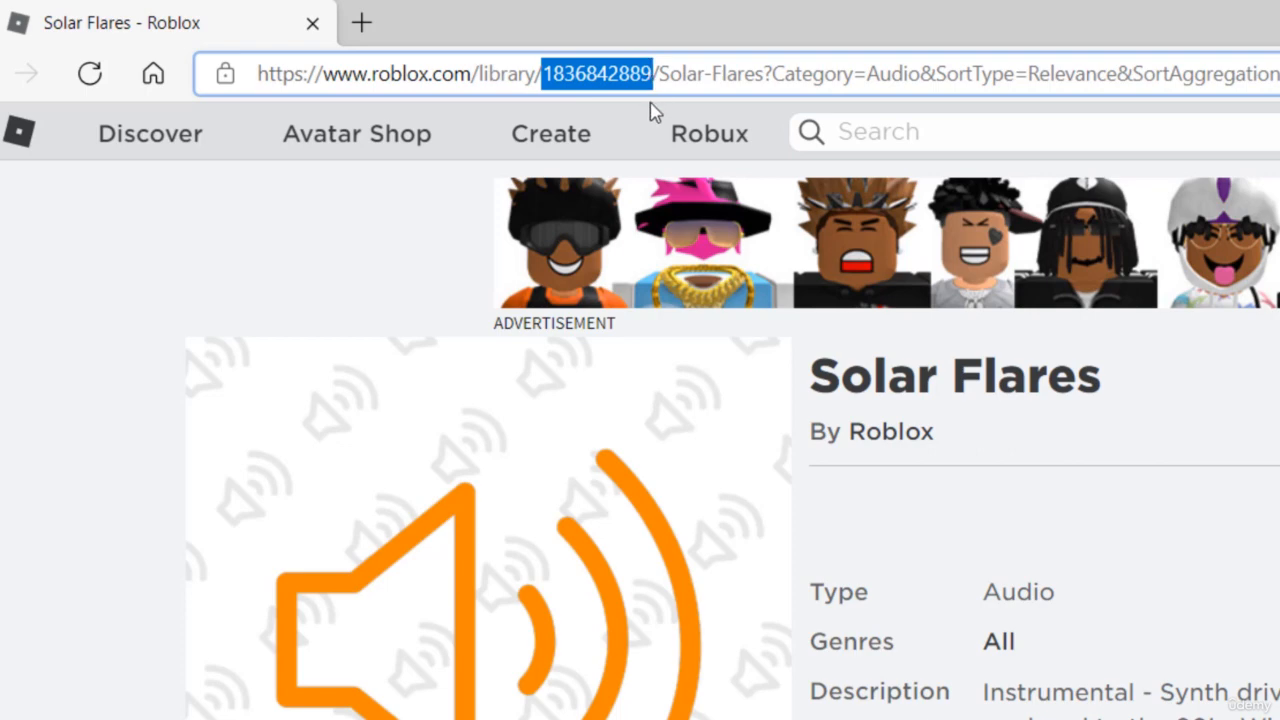
right_click(603, 85)
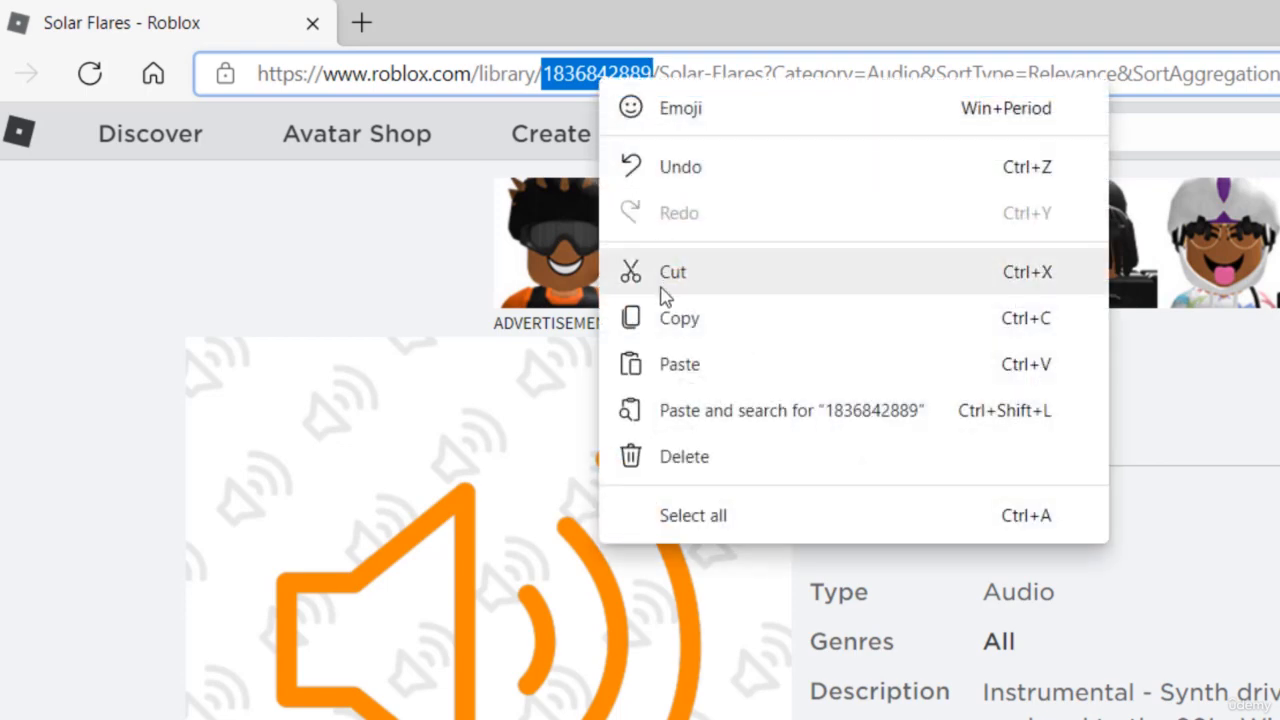
click(384, 266)
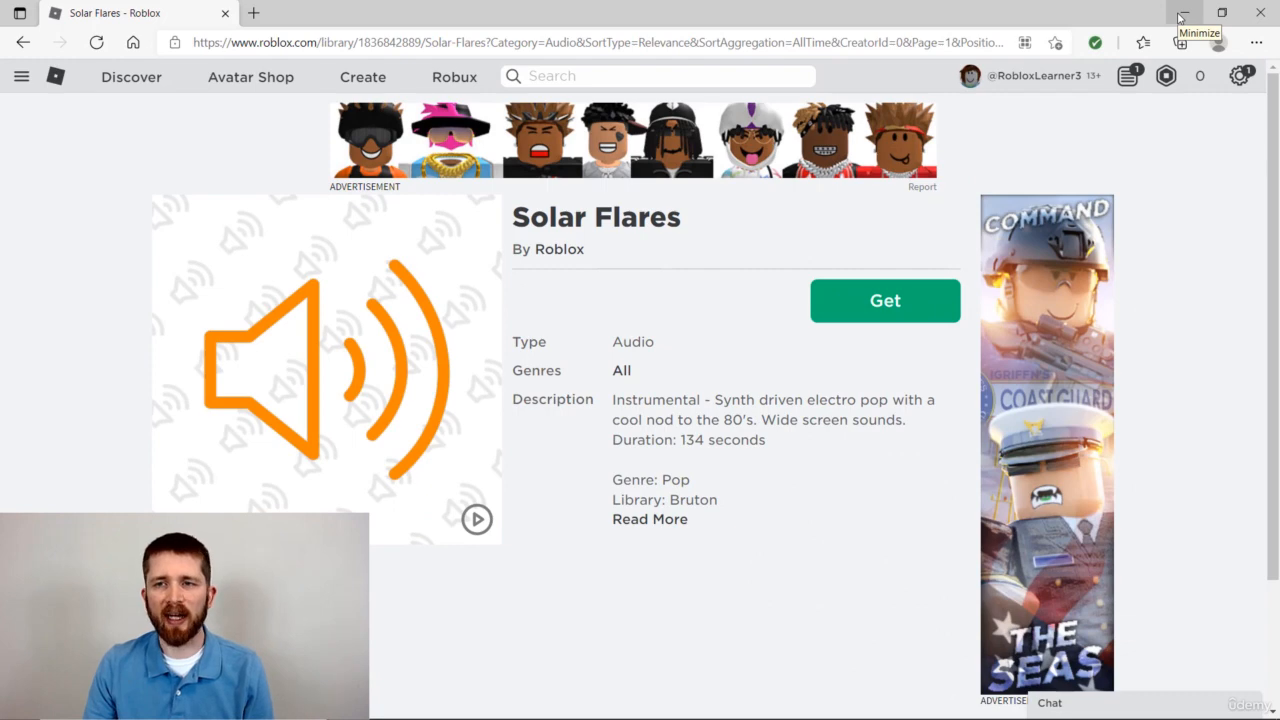
click(1181, 17)
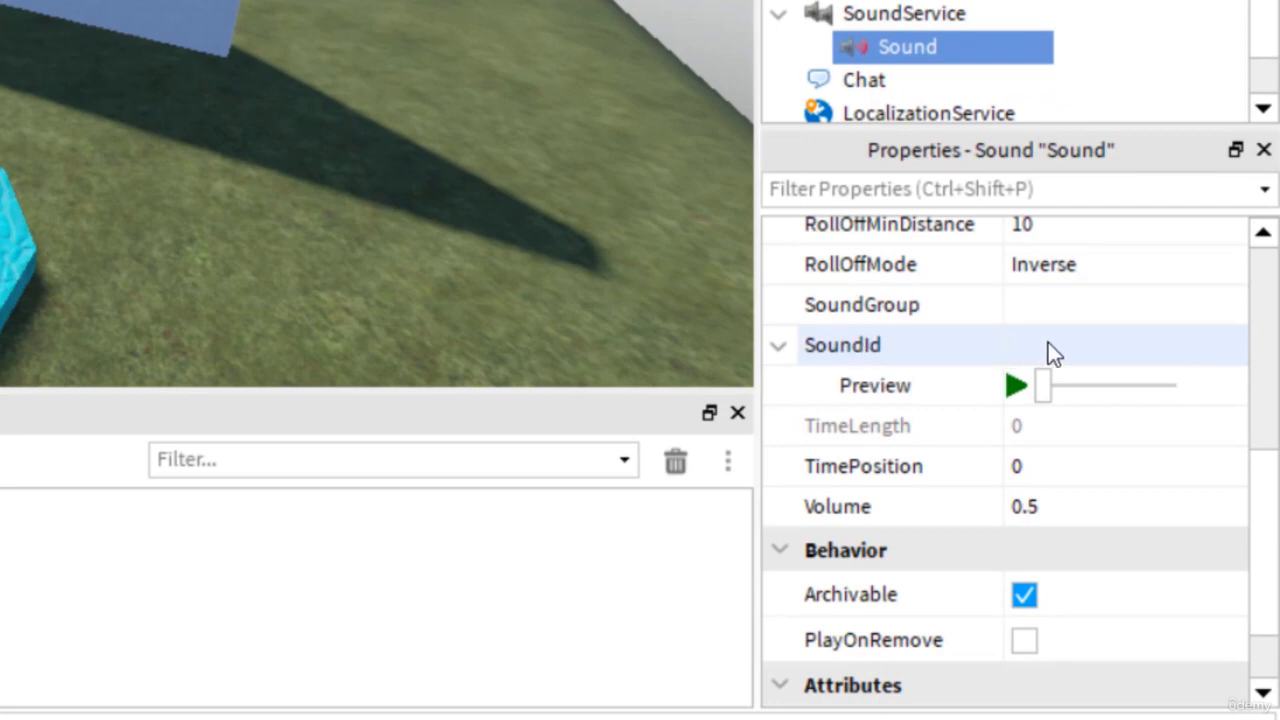
click(1048, 342)
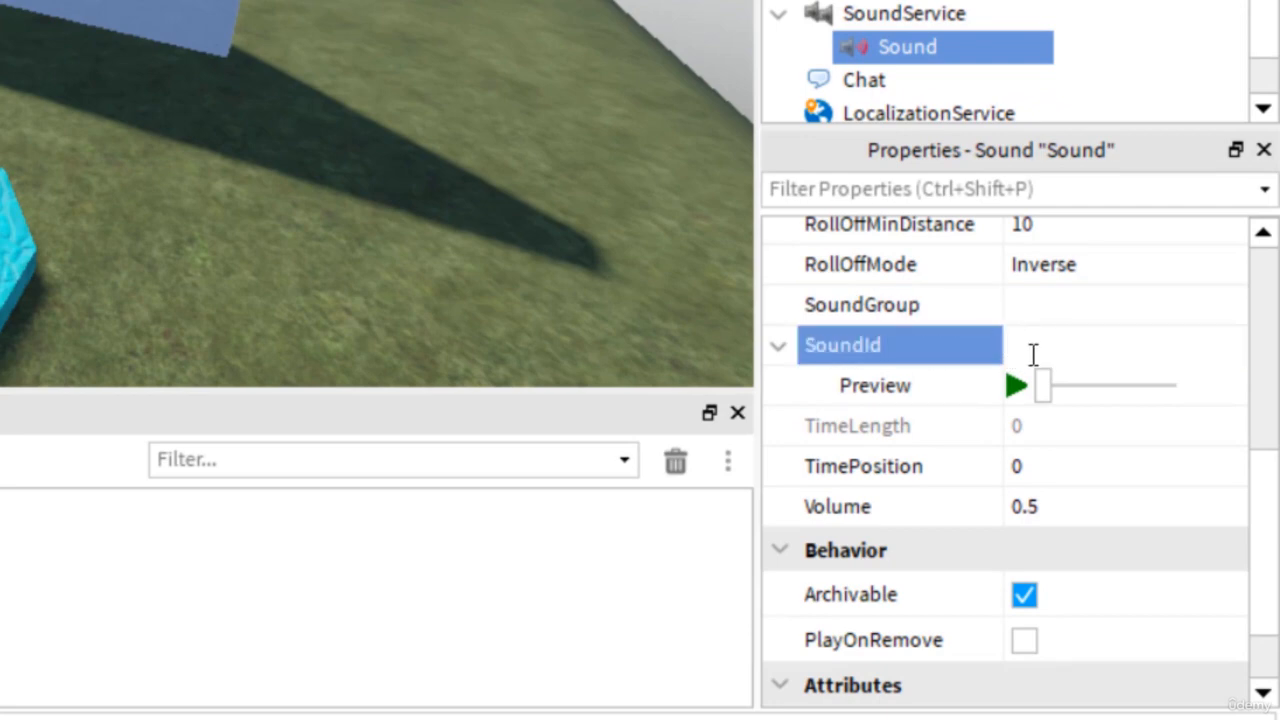
key(ctrl+v)
key(Return)
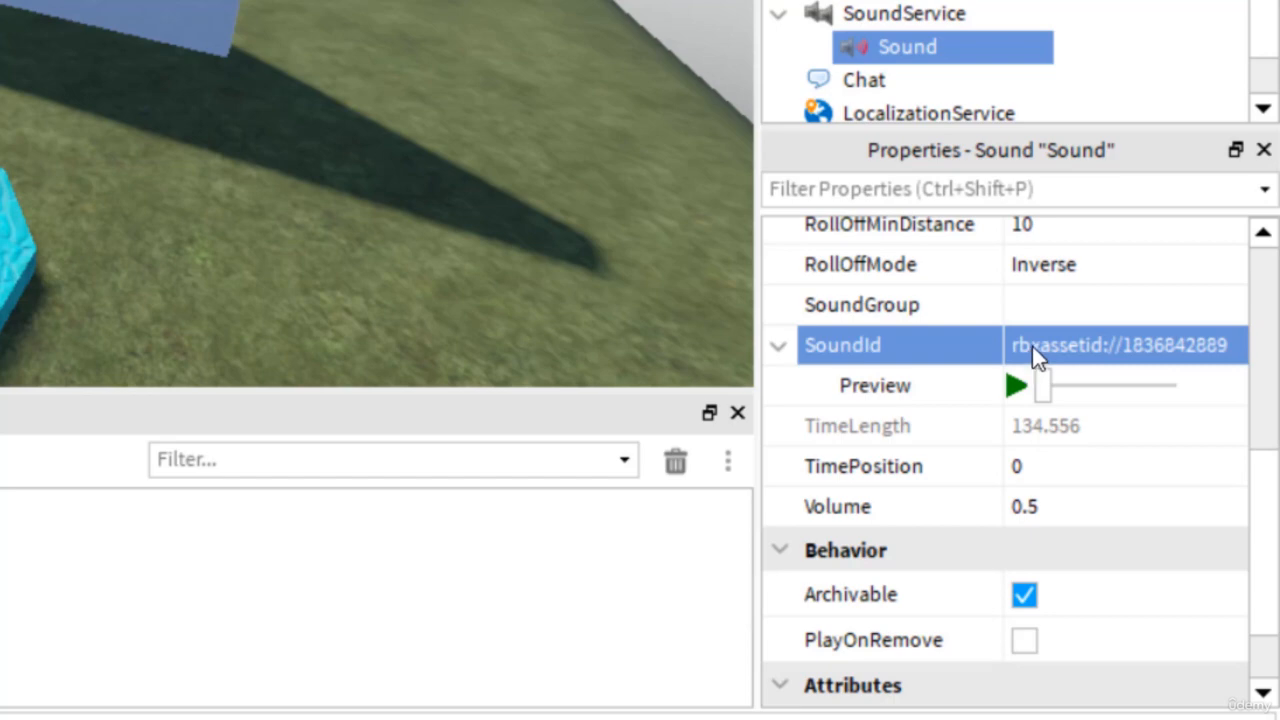
mouse_move(850, 40)
click(1019, 385)
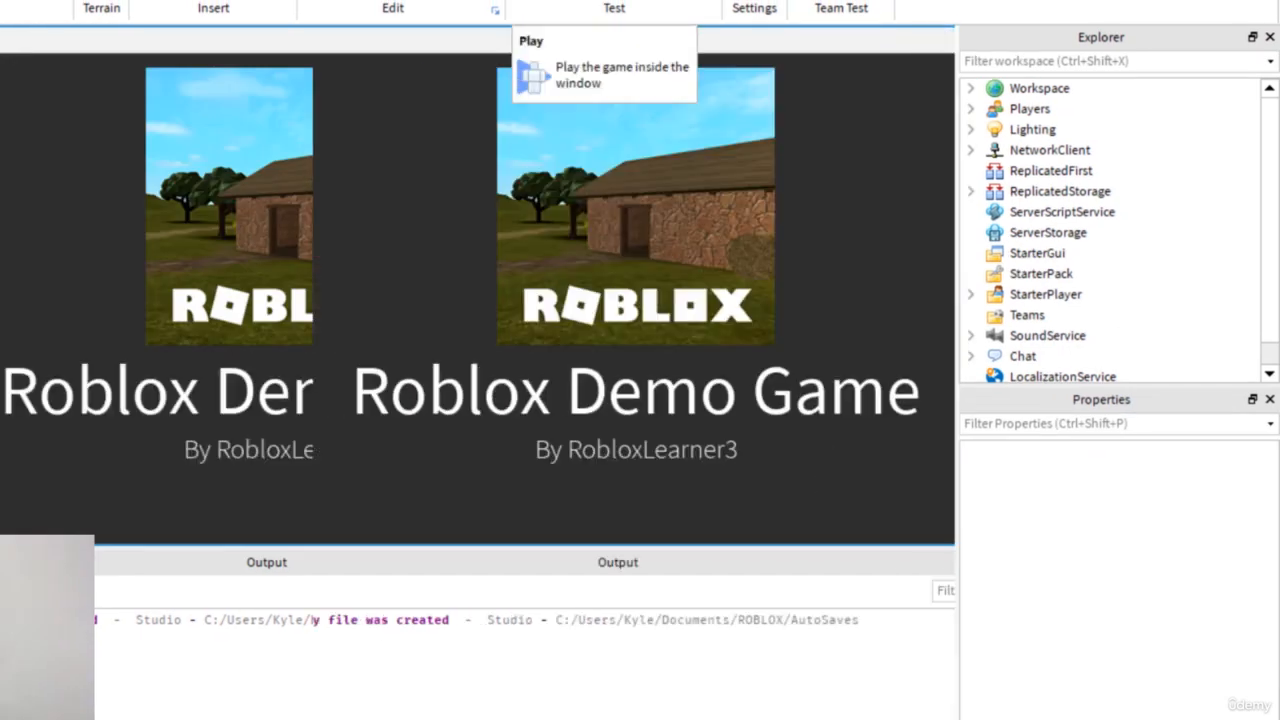
Playtest the game, moving the character around near the spawn platform to check for music.
key(a)
key(s)
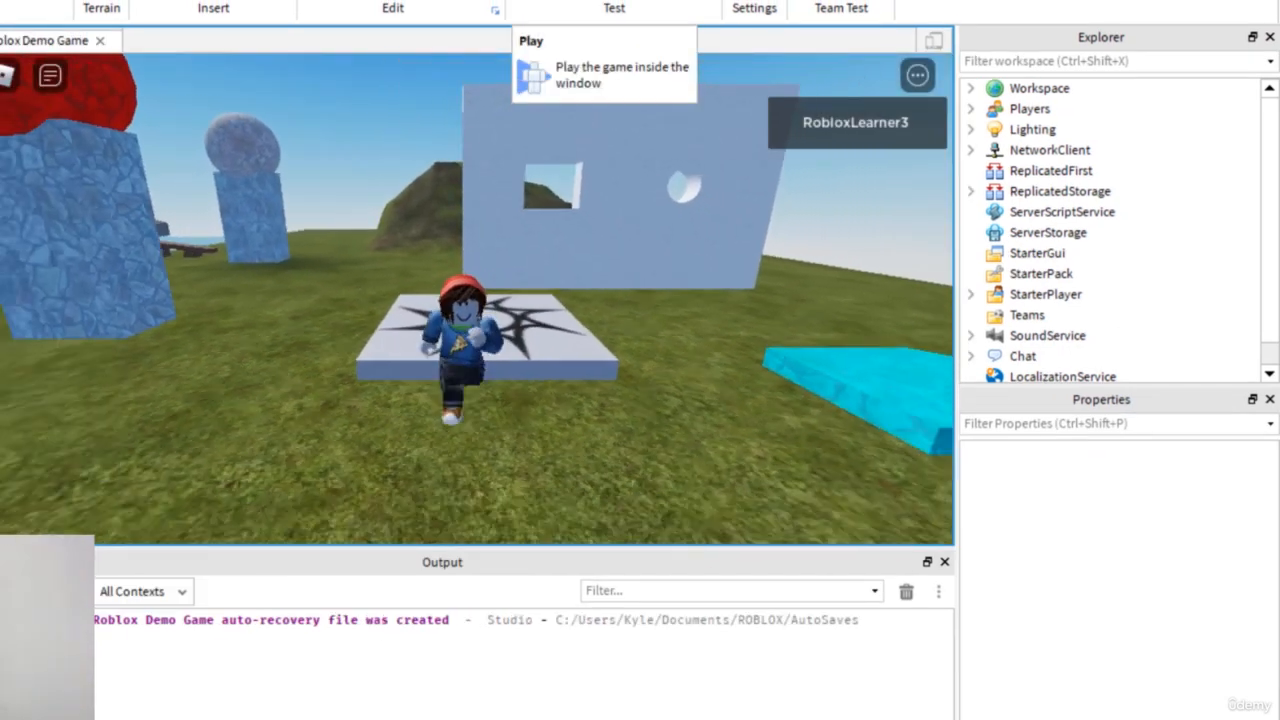
key(w)
key(d)
key(s)
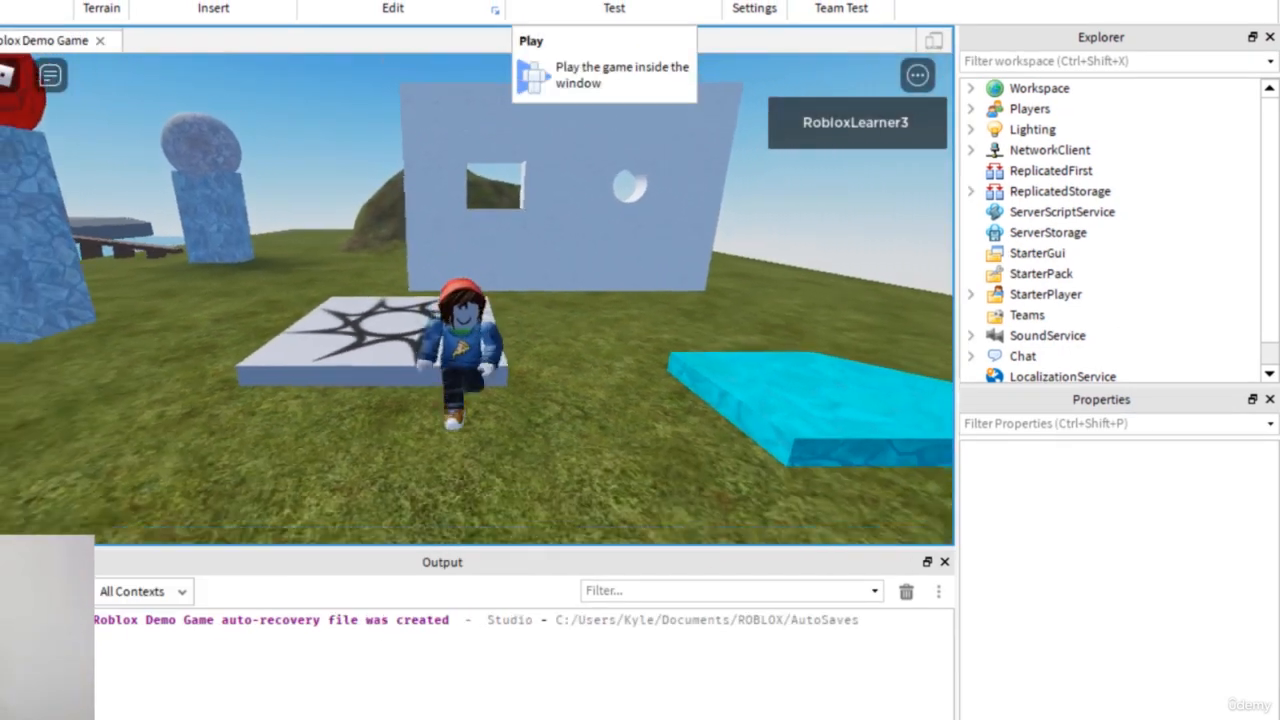
key(w)
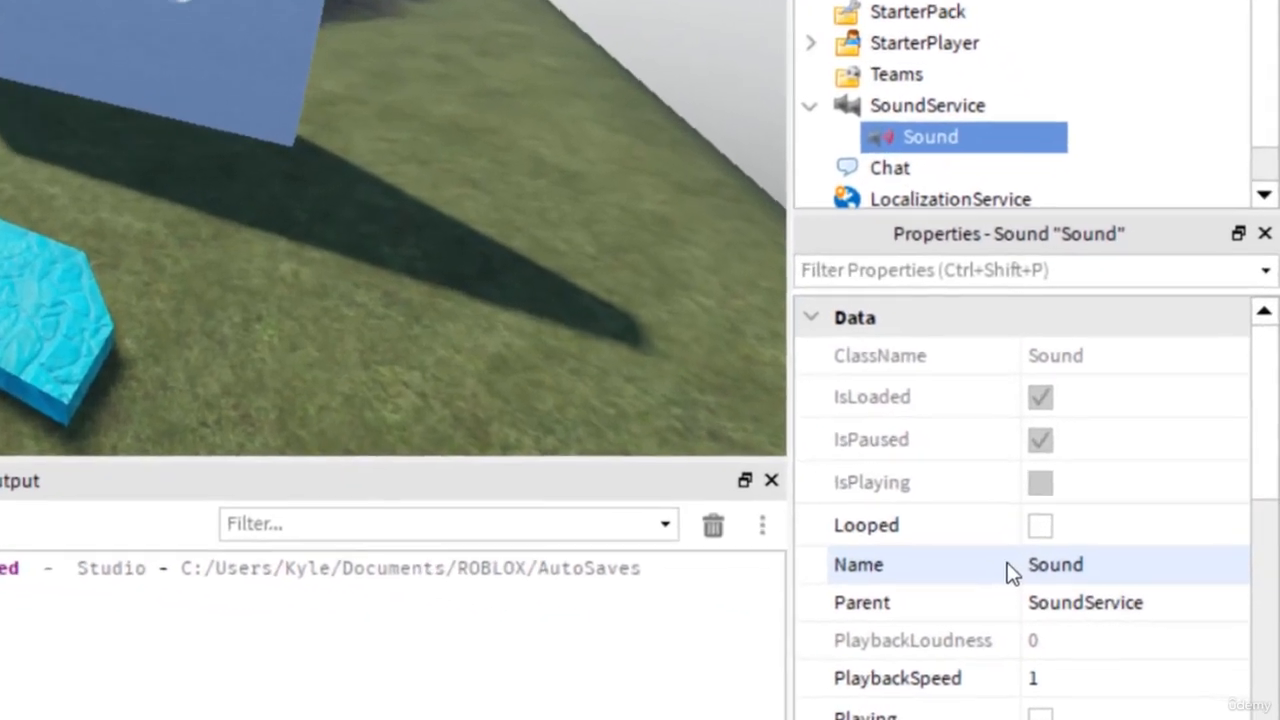
Turn on the Sound's Playing property and playtest the game by running and jumping with the character.
scroll(1000, 565, down, 3)
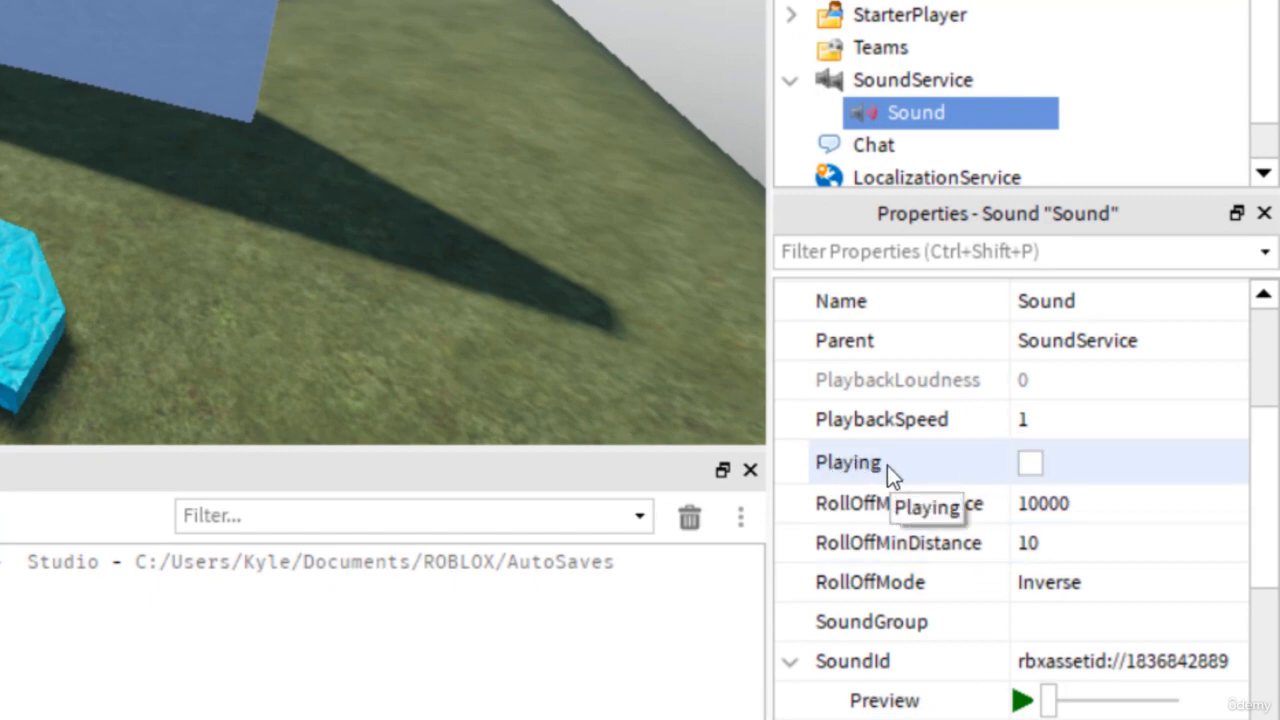
click(1028, 466)
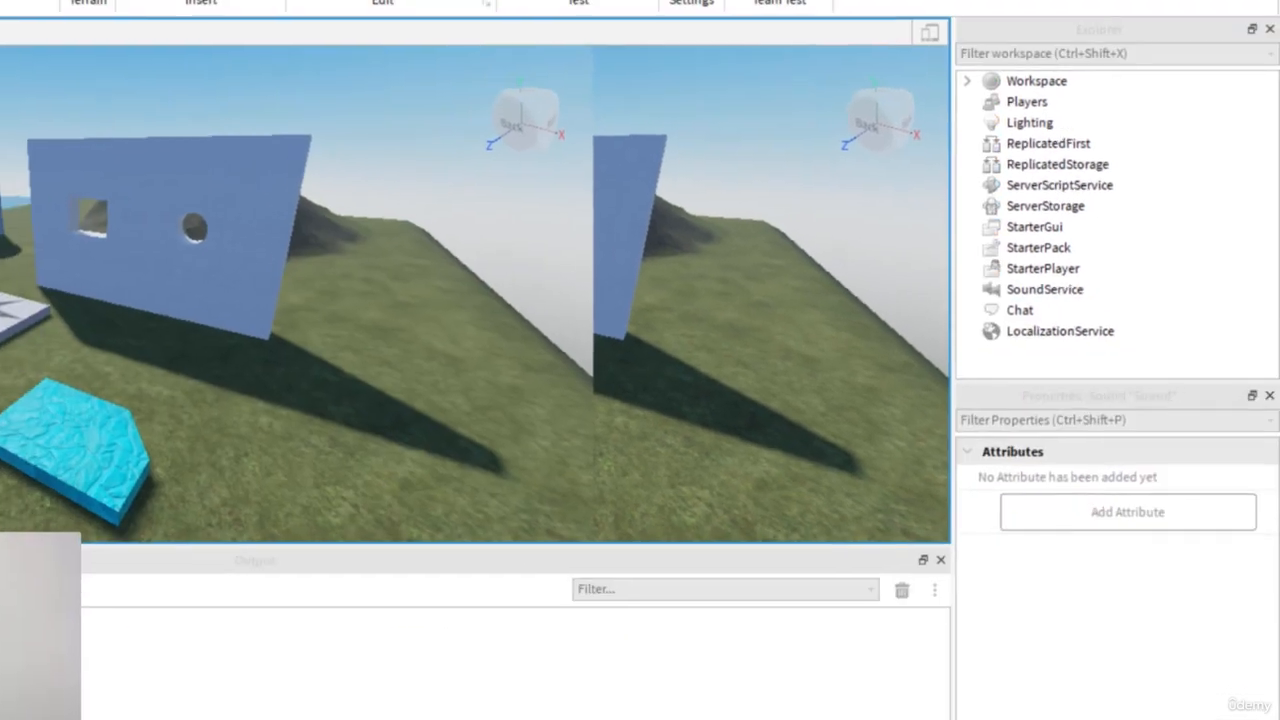
key(F5)
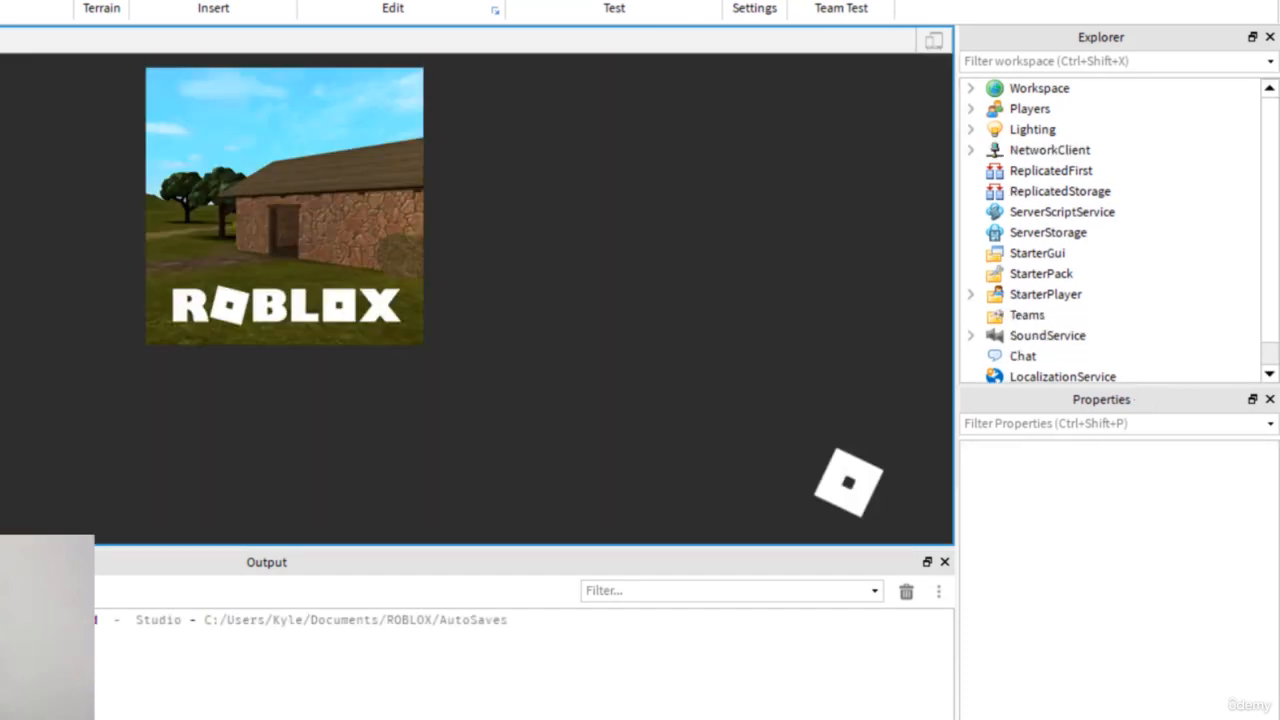
key(a)
key(s)
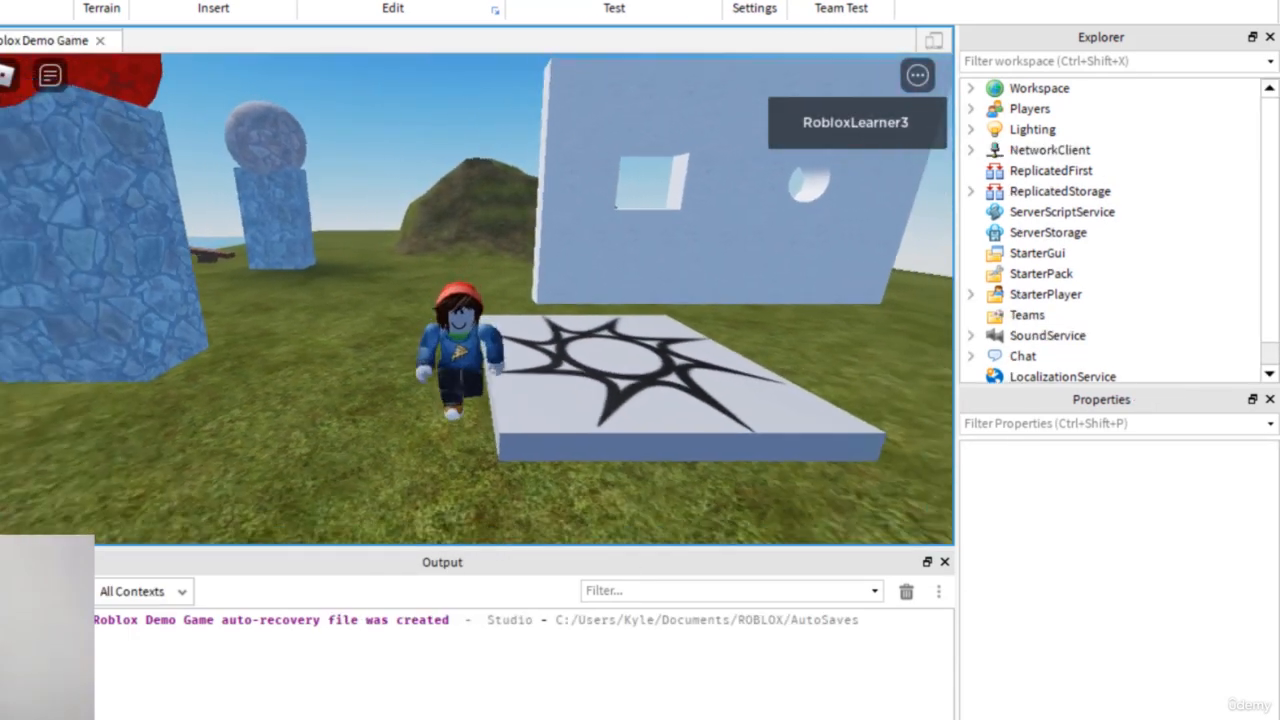
key(space)
key(d)
key(w)
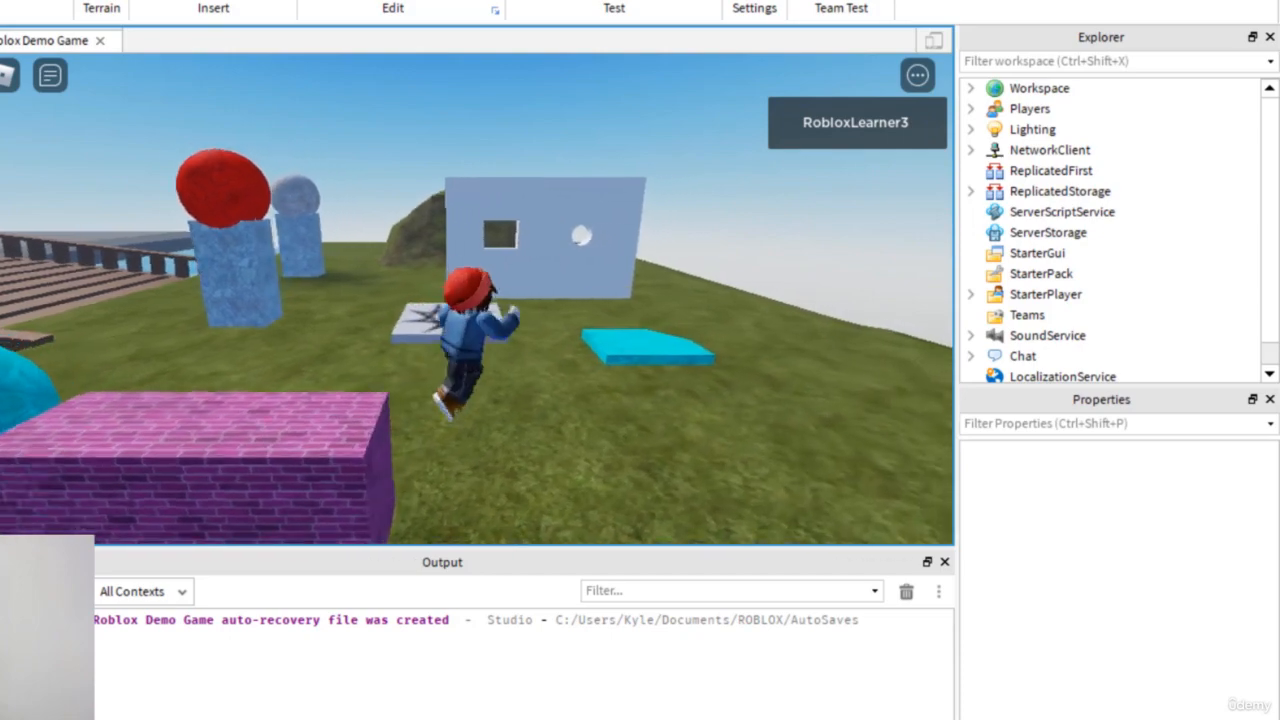
key(space)
key(w)
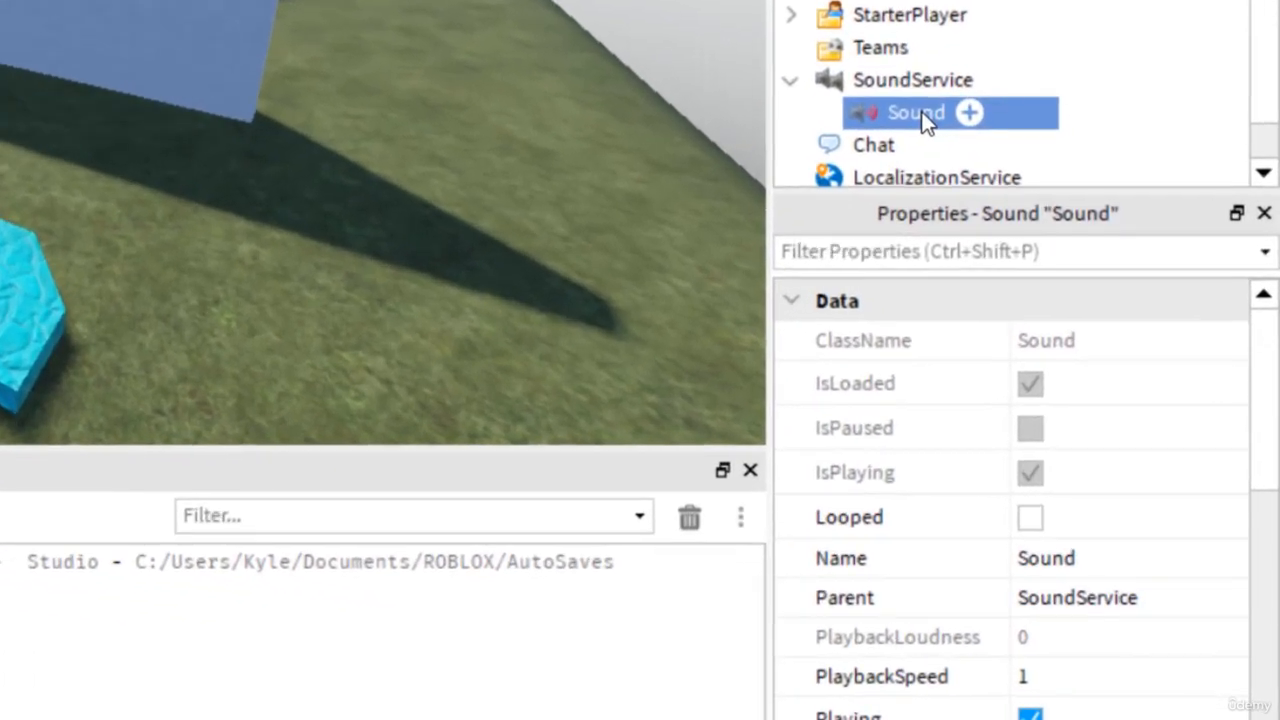
Enable the Looped property of the Sound under SoundService.
scroll(1065, 420, down, 1)
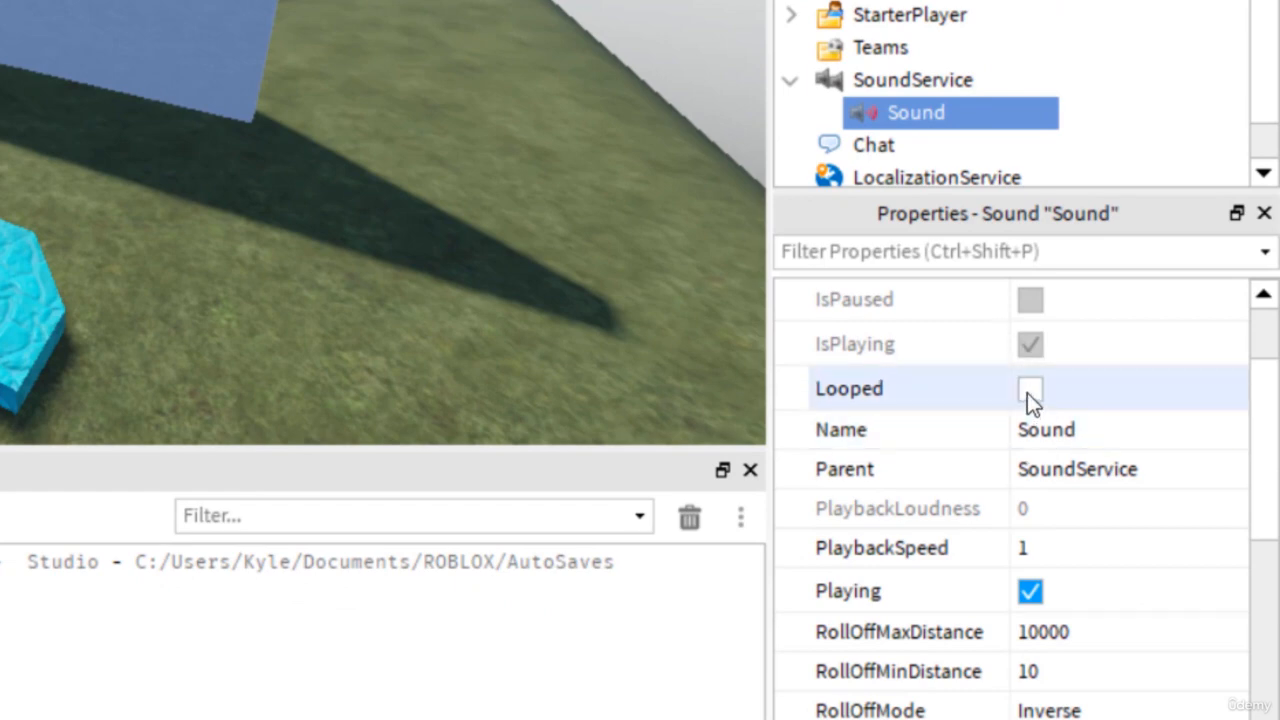
click(1028, 391)
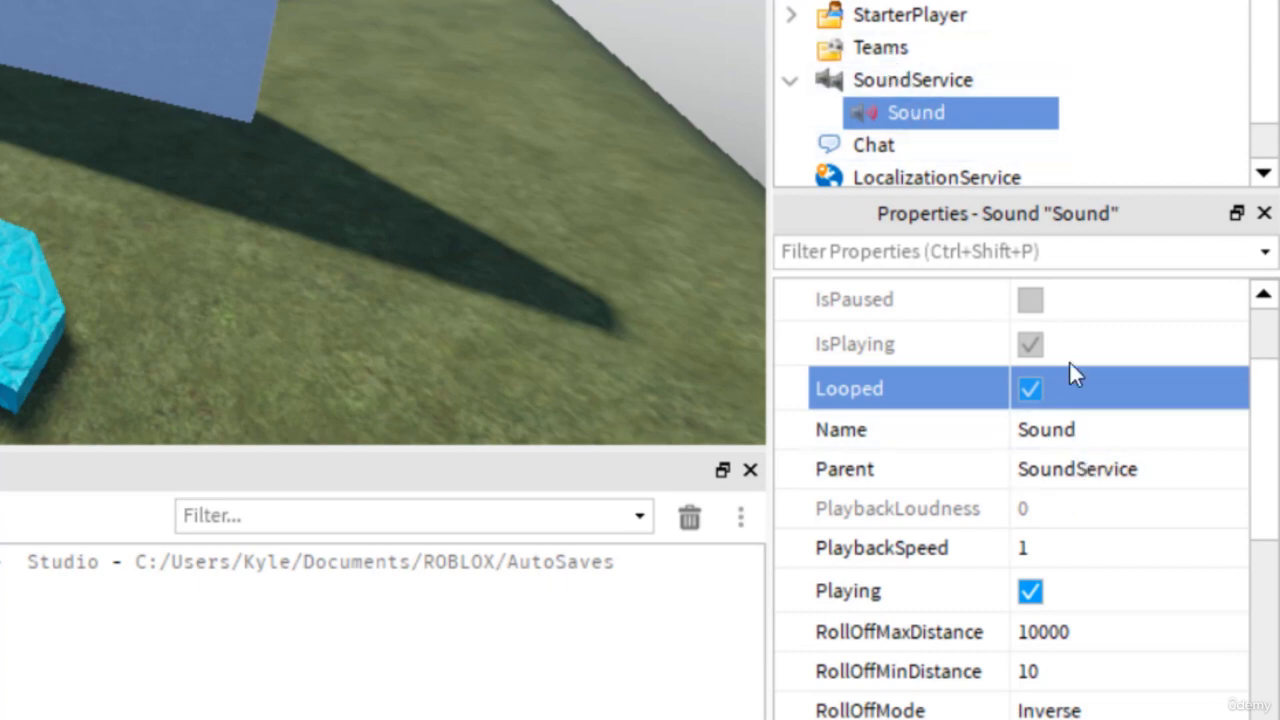
Set the Sound's PlaybackSpeed to 2.
scroll(1071, 494, down, 1)
scroll(1068, 471, down, 1)
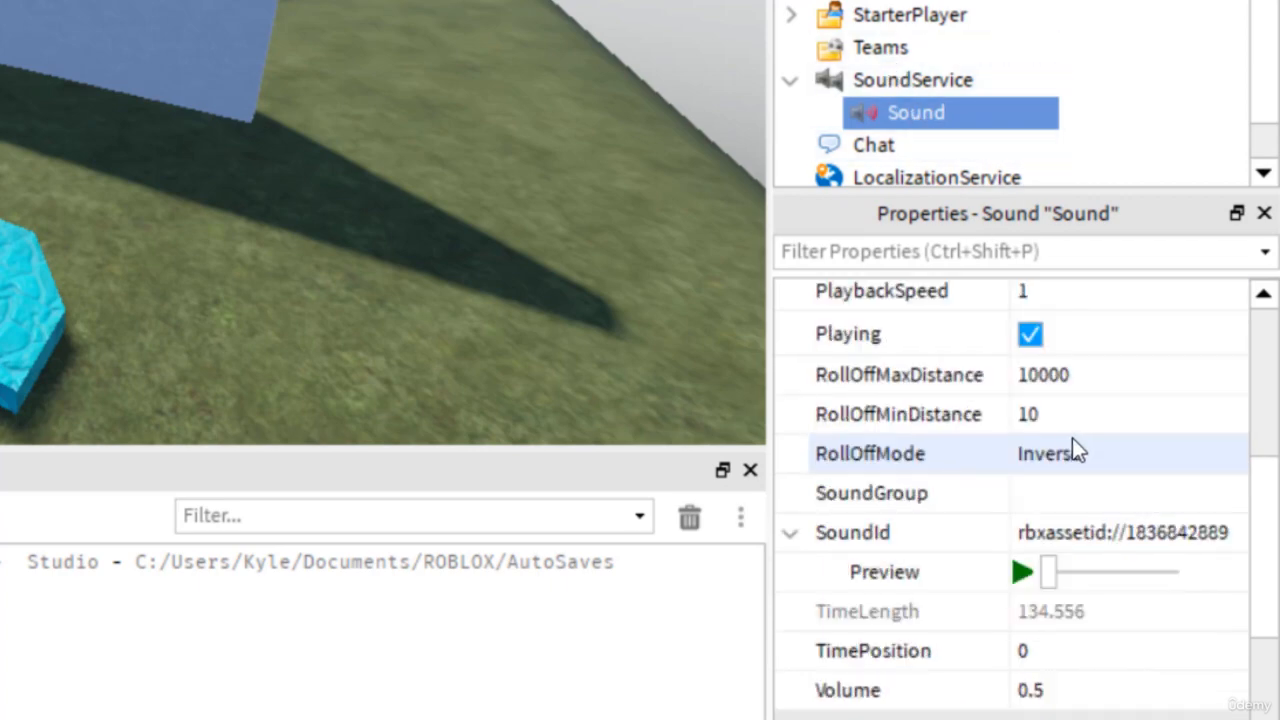
scroll(1015, 300, up, 1)
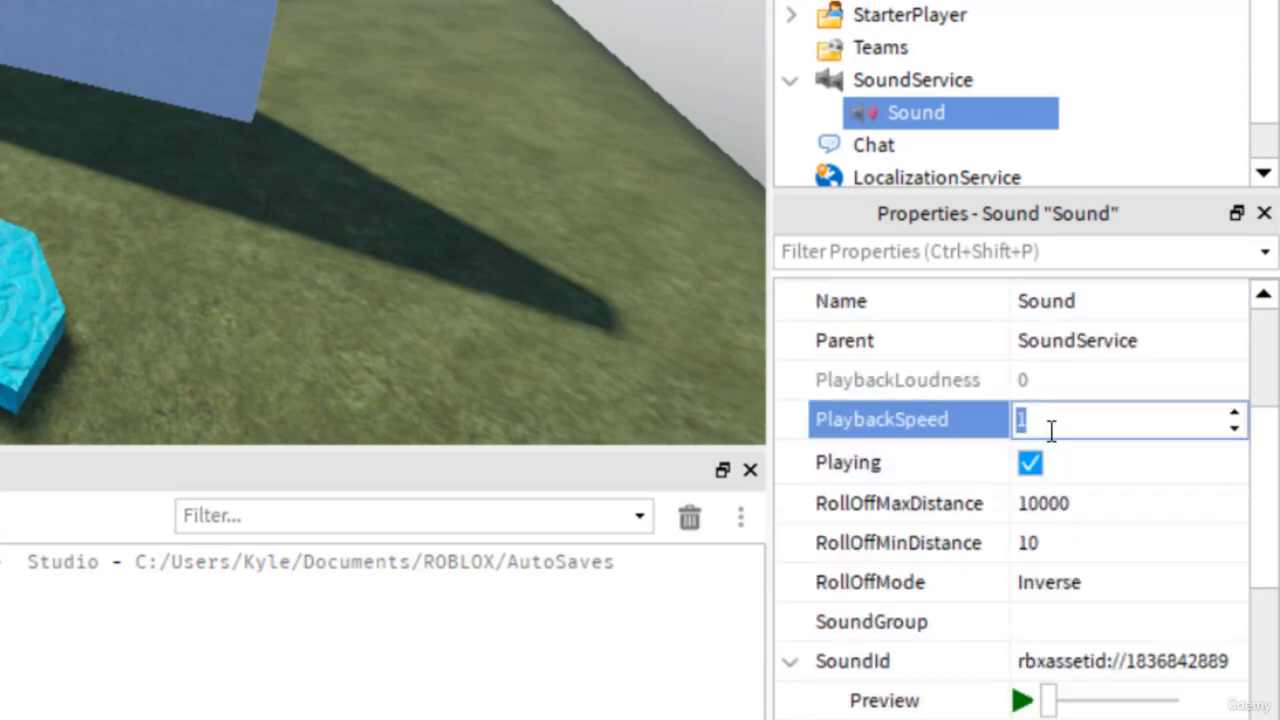
text(2)
key(Return)
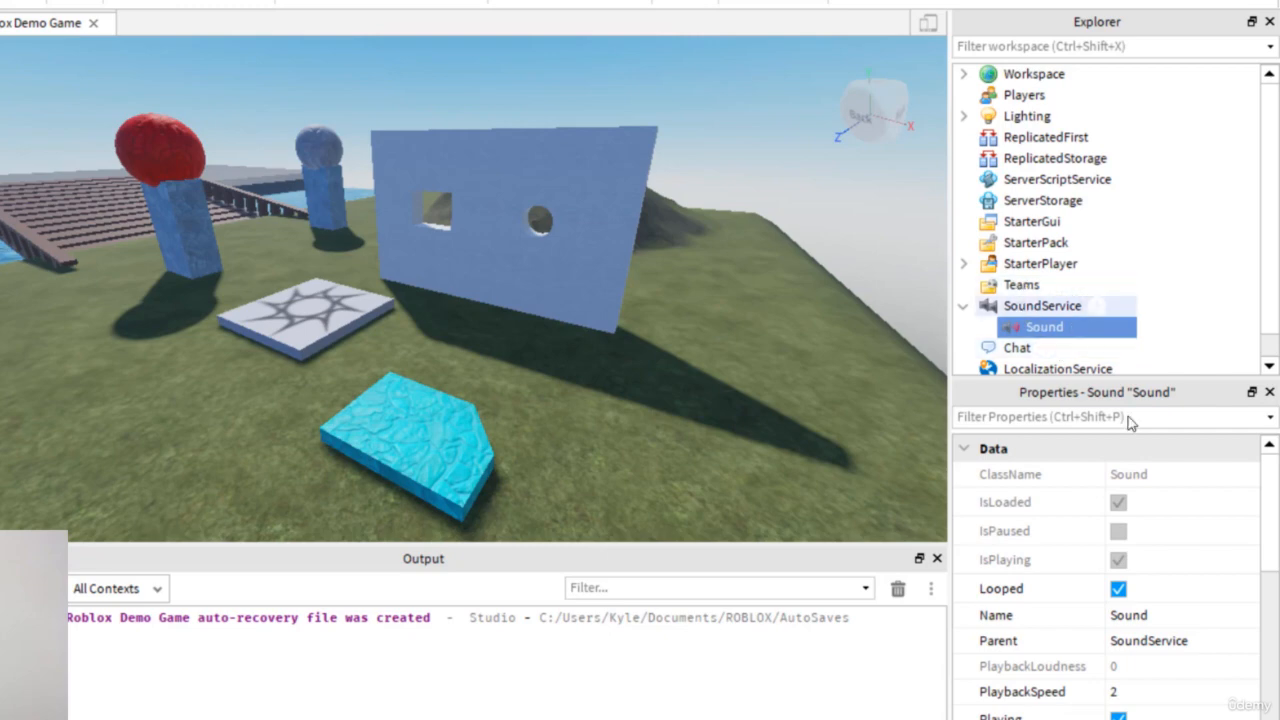
Set the Sound's PlaybackSpeed back to 1.
scroll(1155, 567, down, 1)
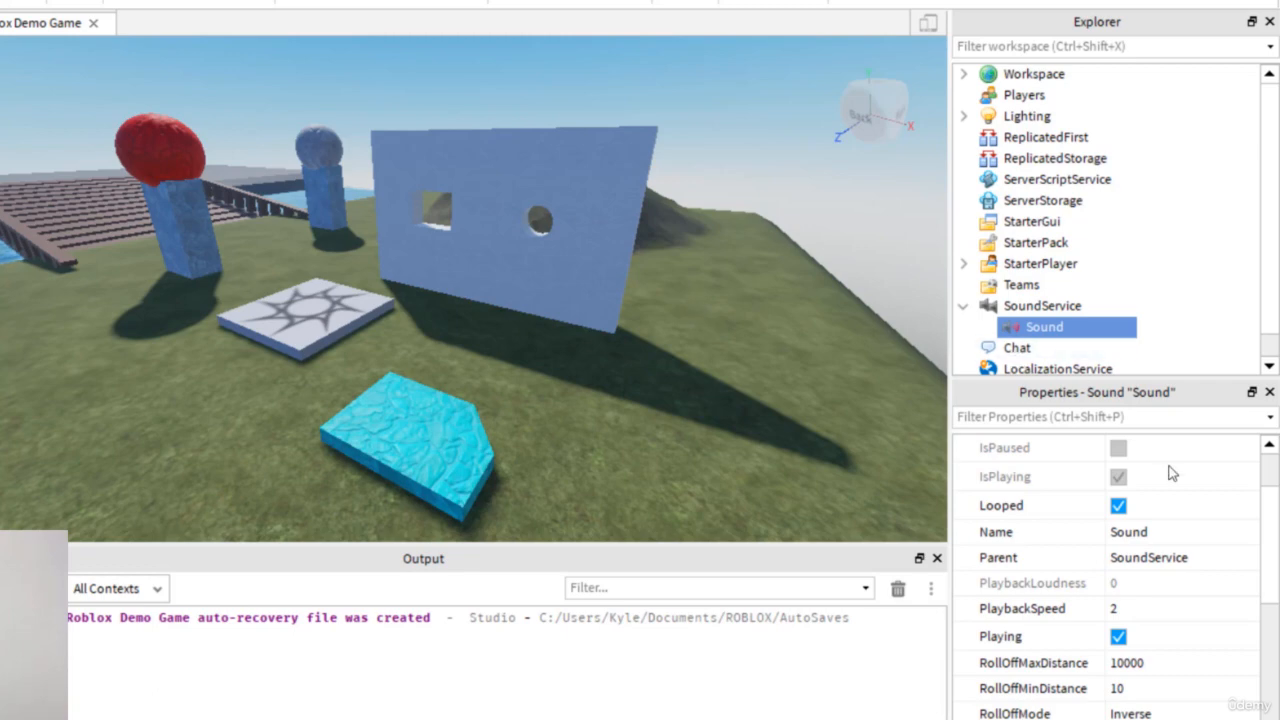
click(1120, 609)
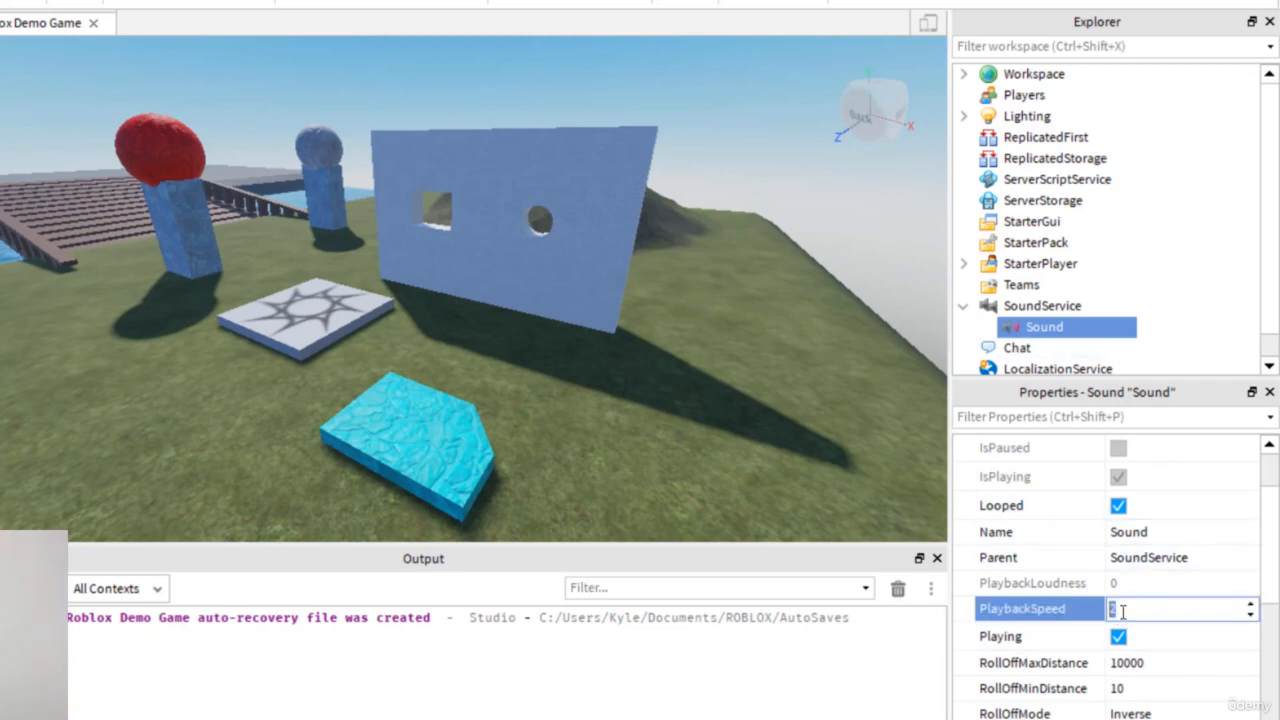
text(1)
key(Return)
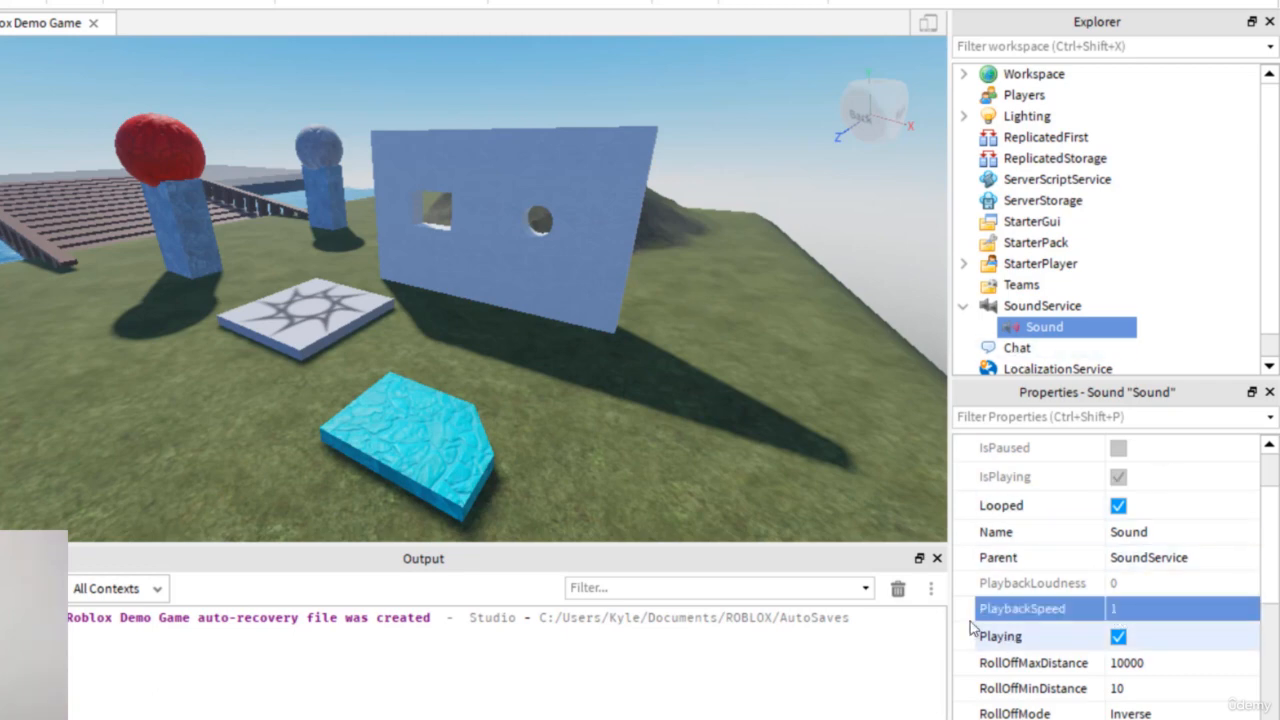
Lower the Sound's Volume property to -10.5.
scroll(1115, 600, down, 3)
scroll(1110, 570, down, 1)
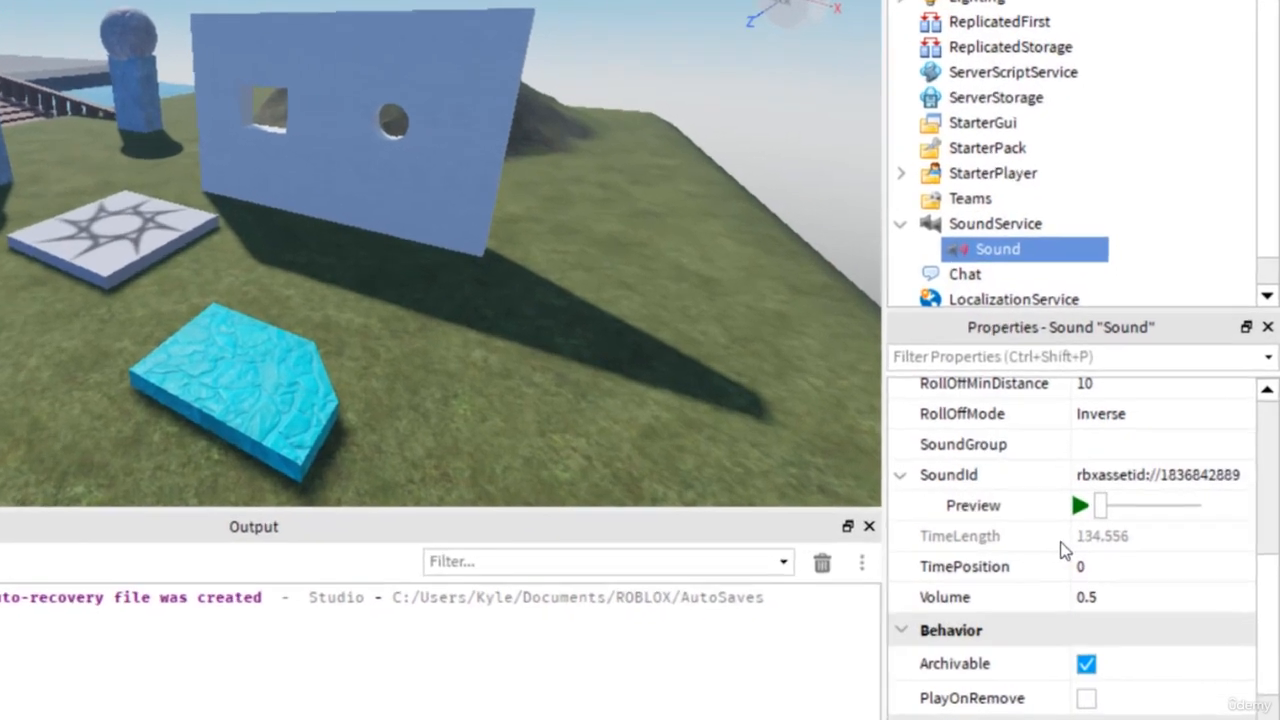
scroll(1096, 579, down, 2)
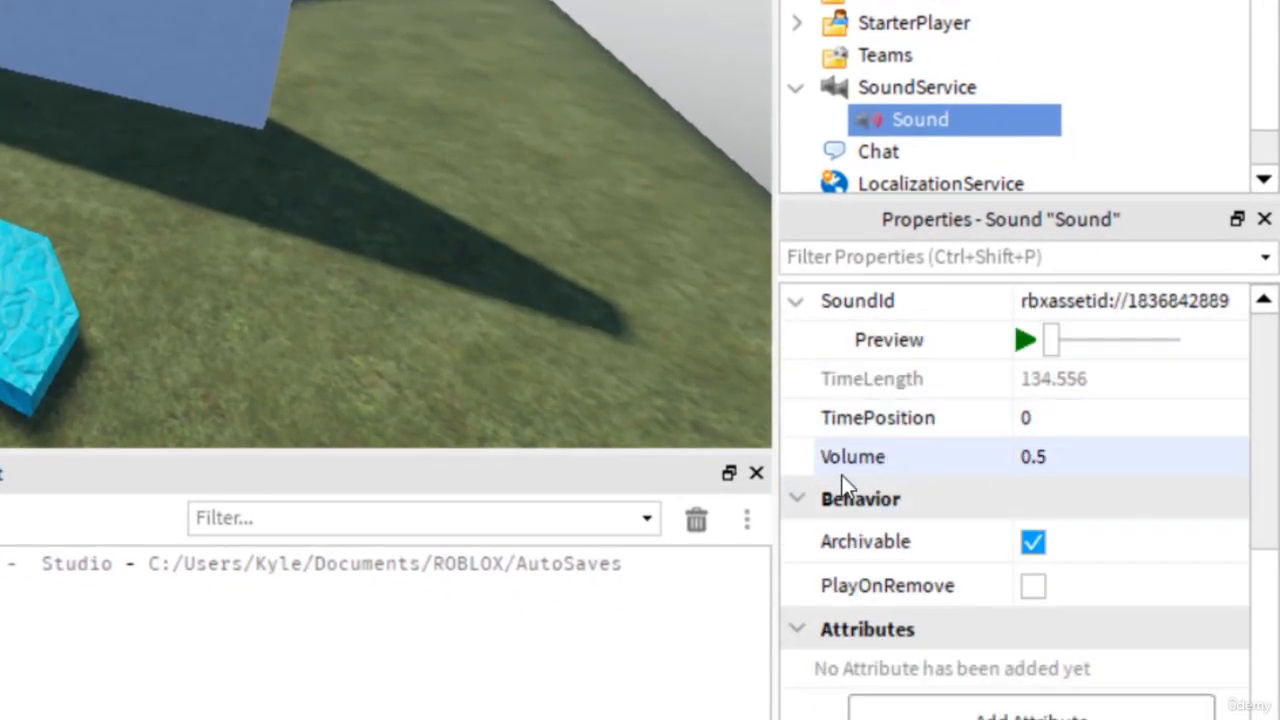
click(1040, 462)
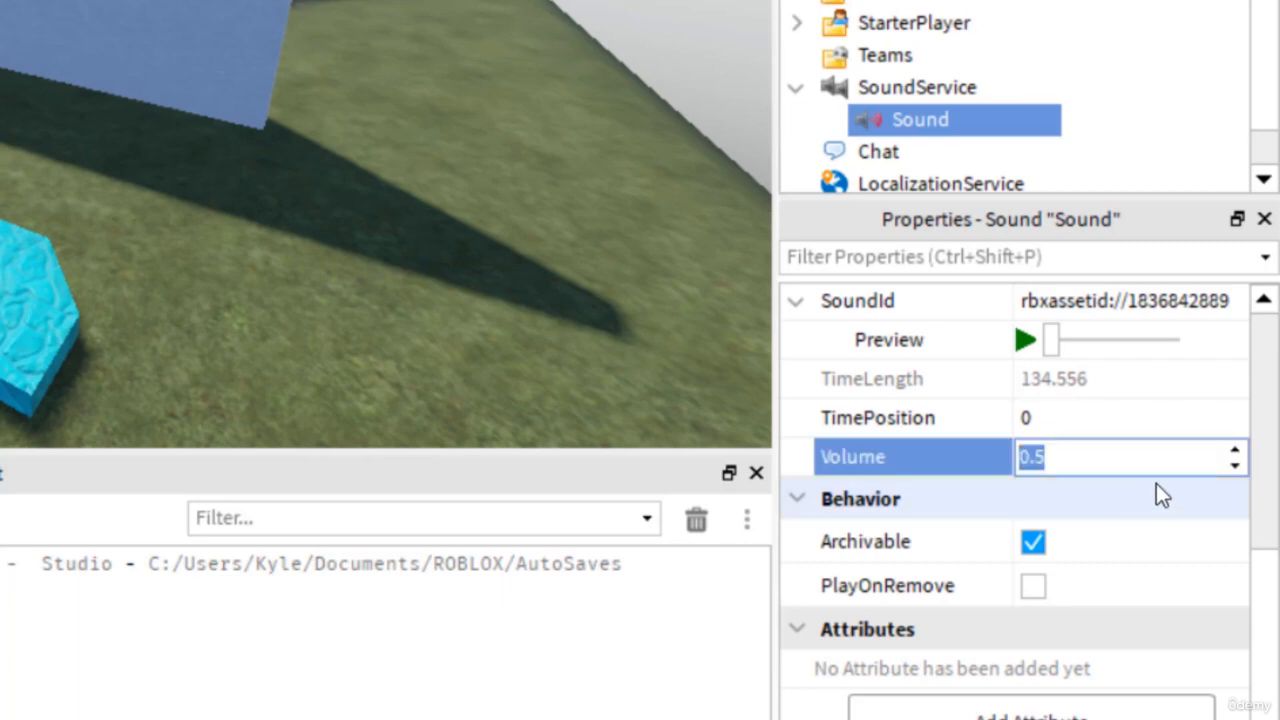
click(1236, 464)
click(1238, 466)
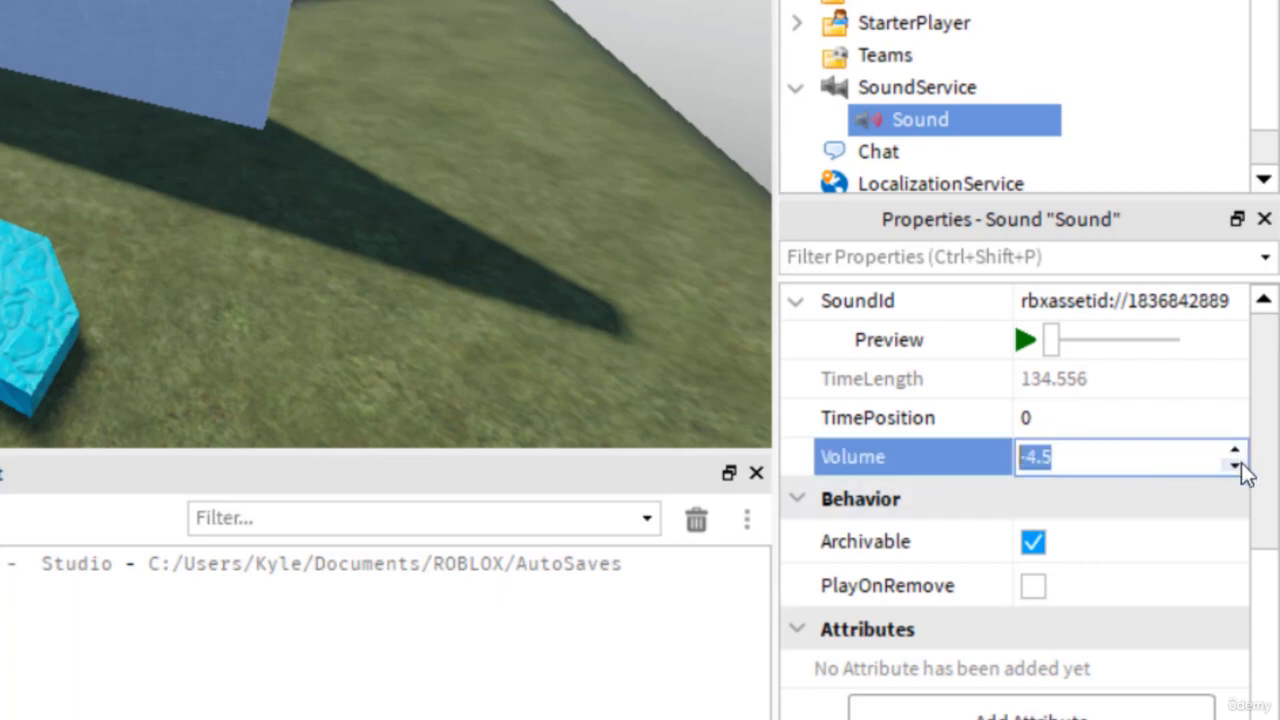
click(1240, 468)
click(1240, 468)
click(1236, 465)
click(1220, 460)
Set the Sound's Volume to 0.5.
click(908, 456)
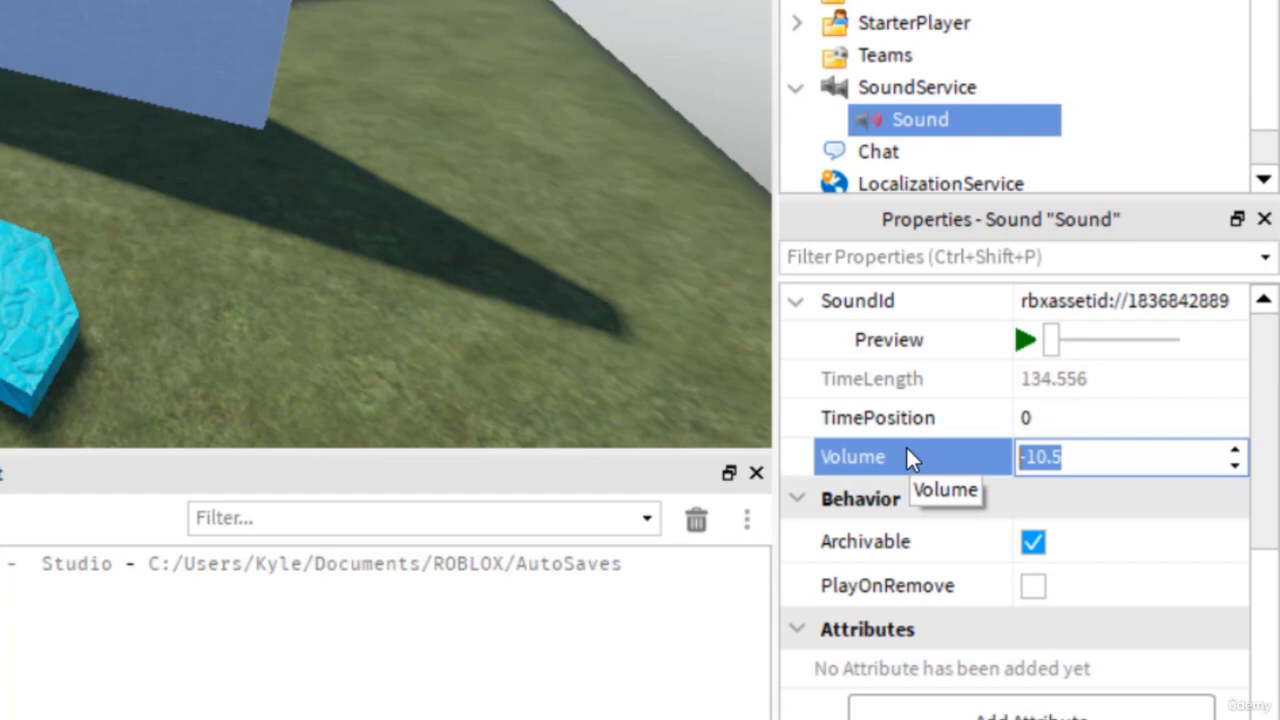
text(0.5)
key(Return)
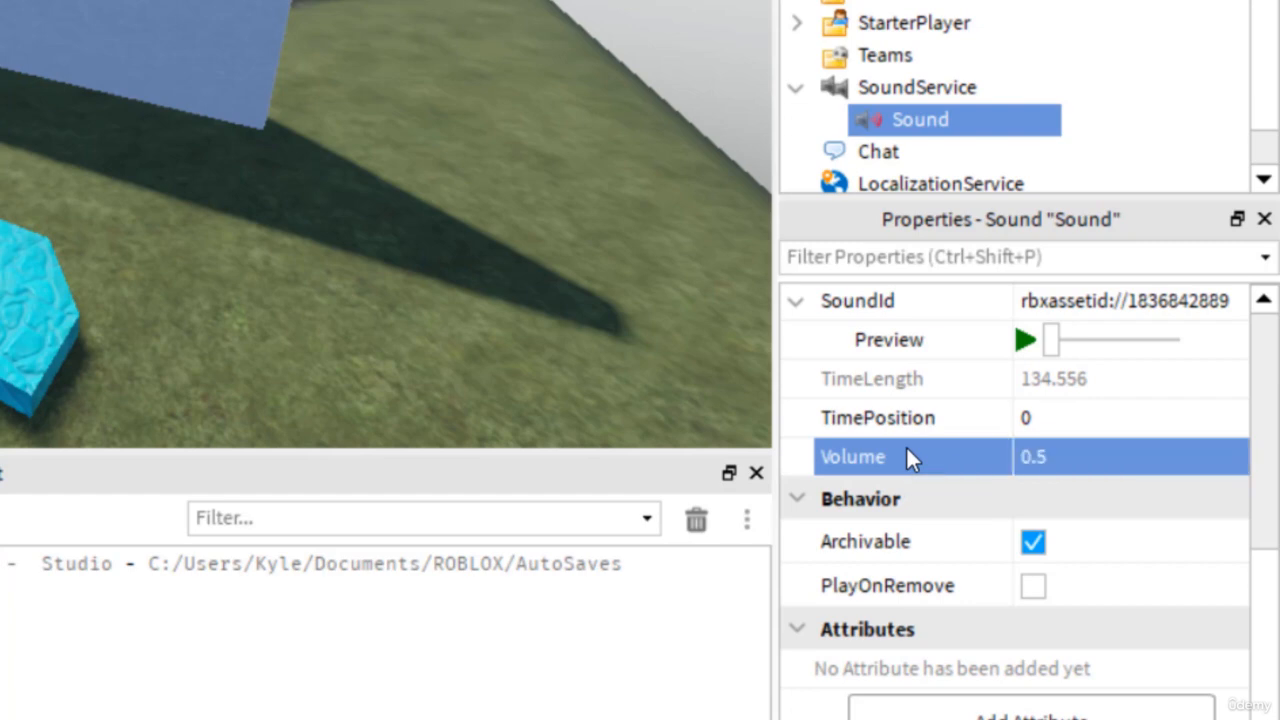
scroll(1140, 529, up, 5)
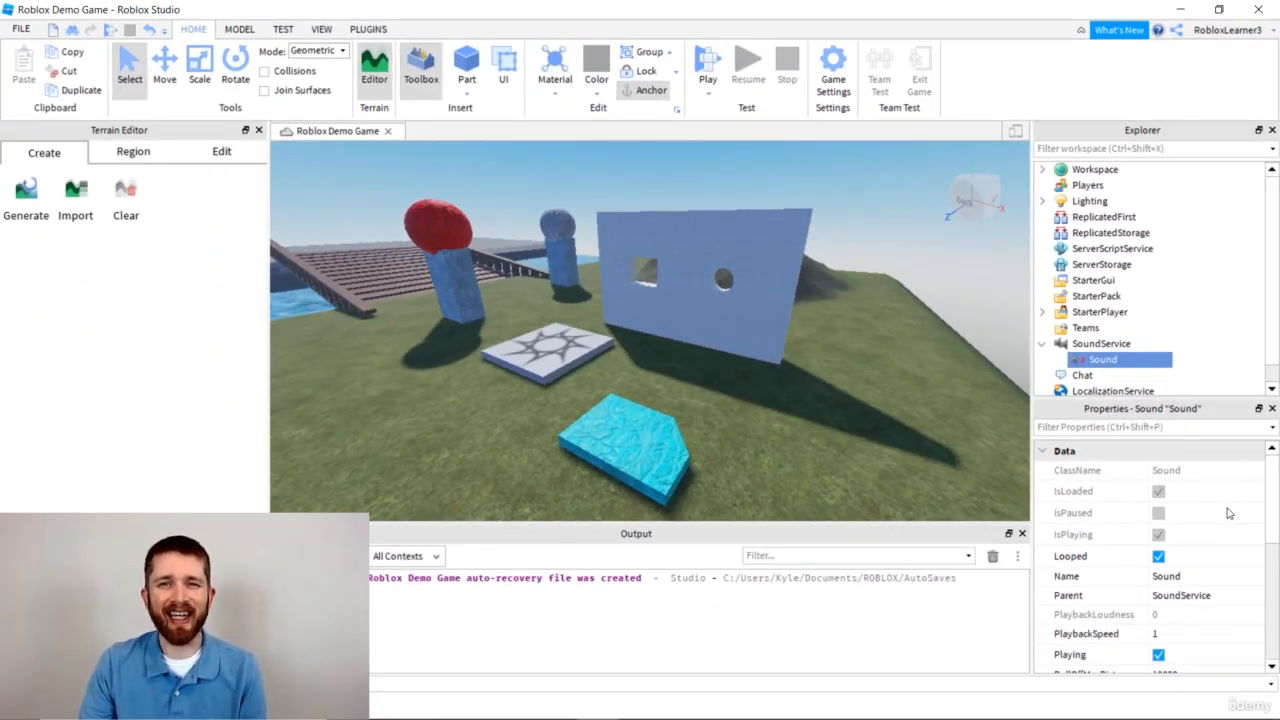
Switch to the Roblox website in the browser and open the Audio category of the Library on the Create page.
mouse_move(552, 693)
click(597, 703)
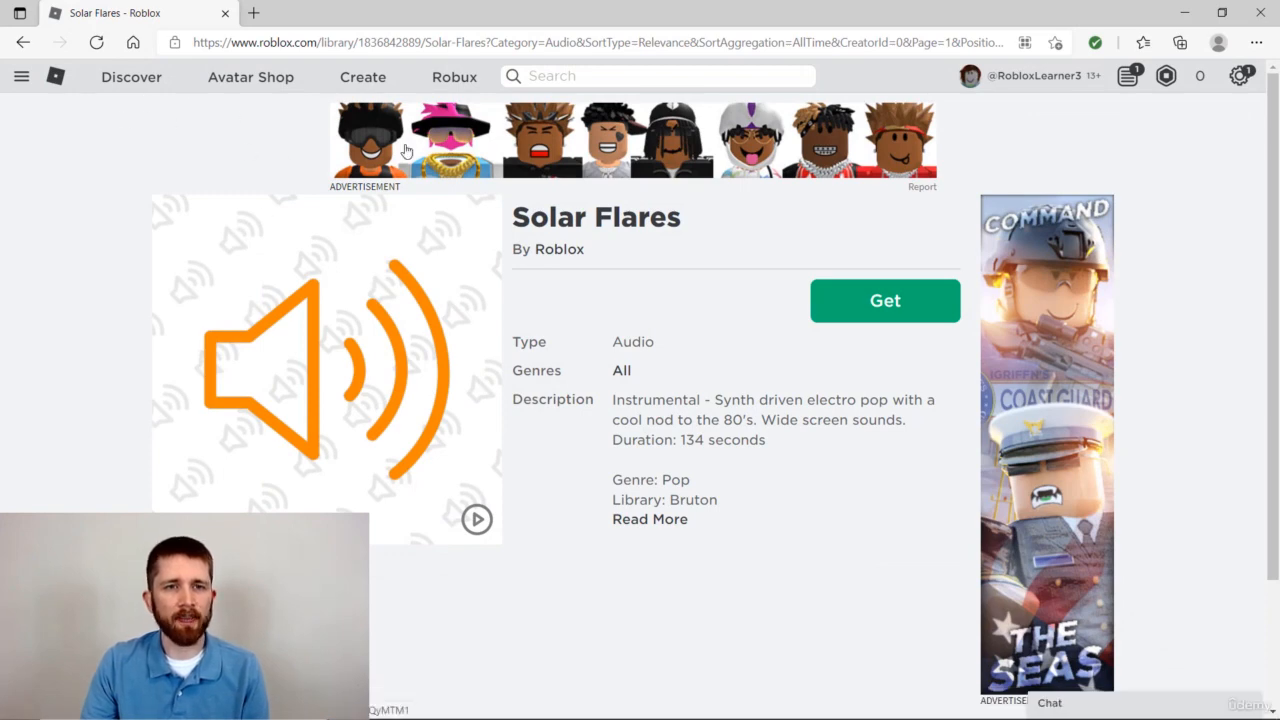
click(379, 82)
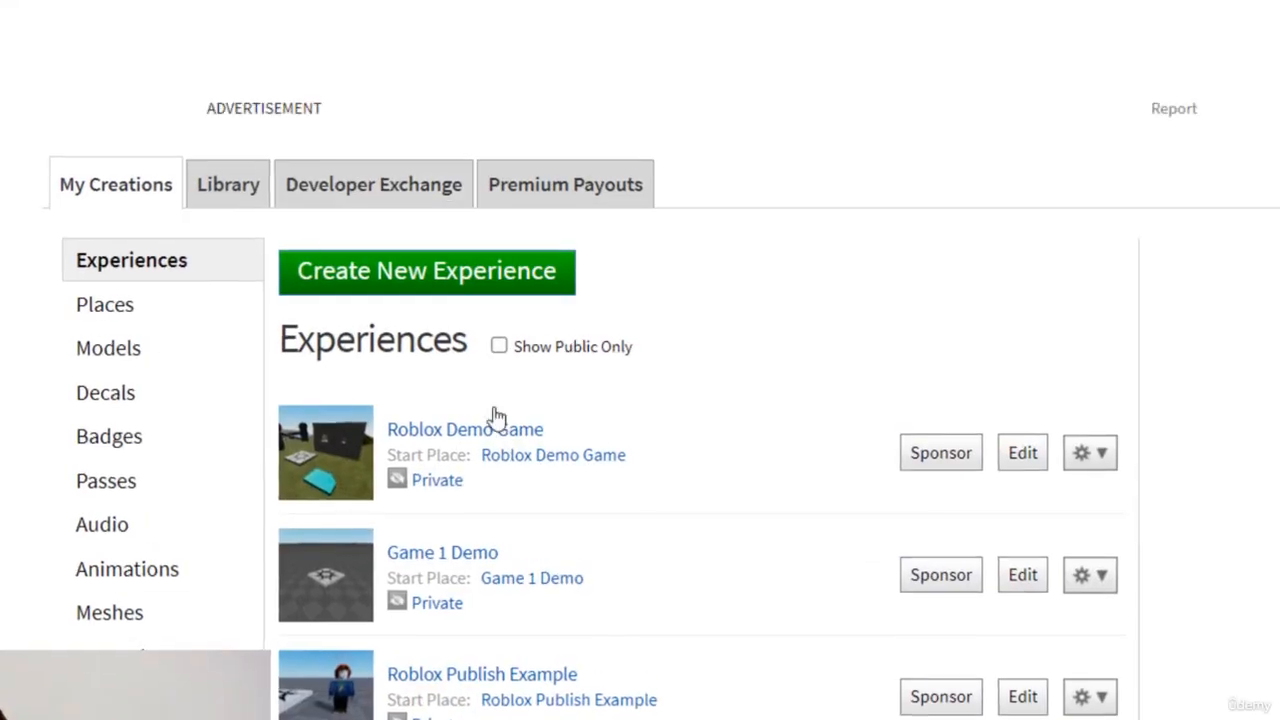
click(329, 220)
click(105, 428)
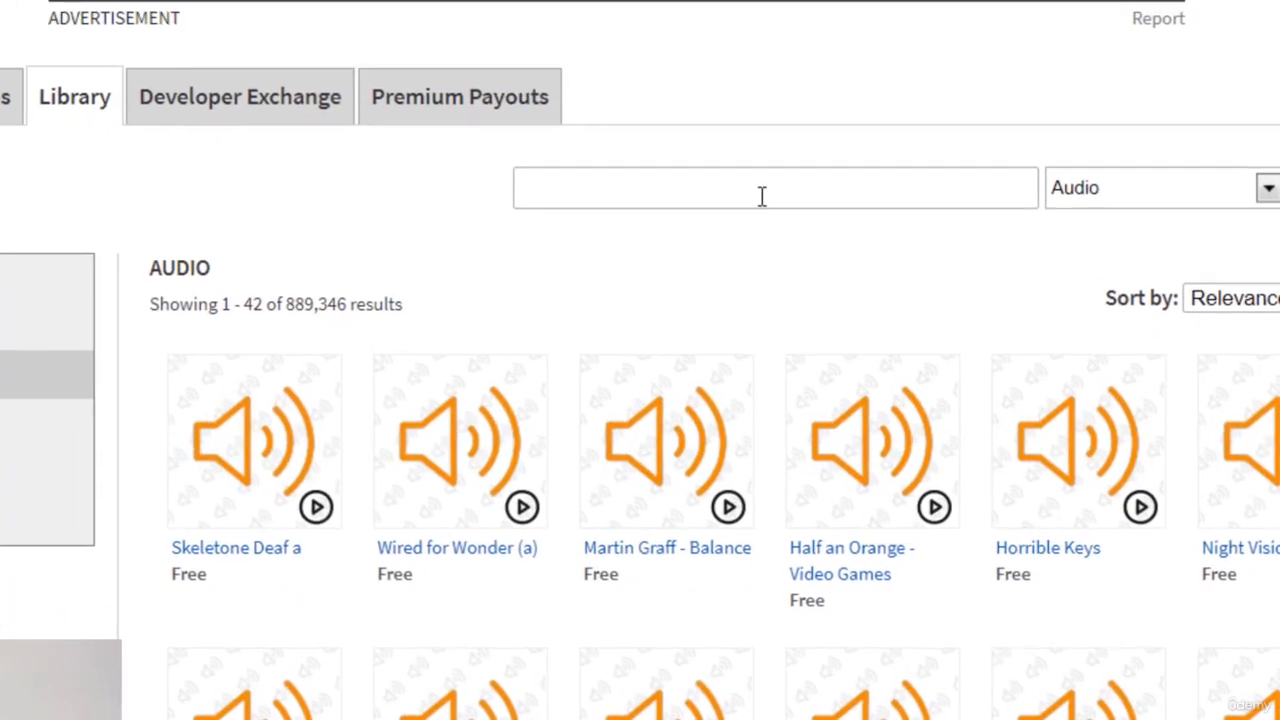
Search the audio library for "sunrise".
click(854, 247)
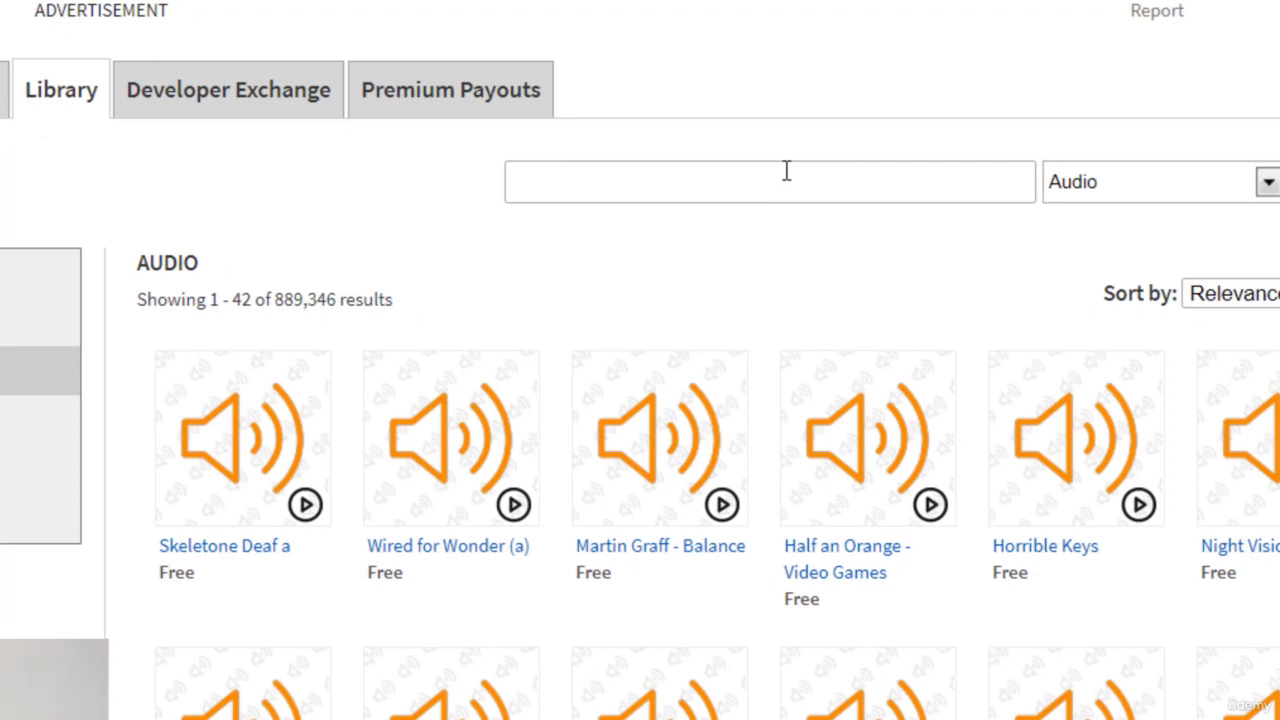
text(sunrise)
key(Return)
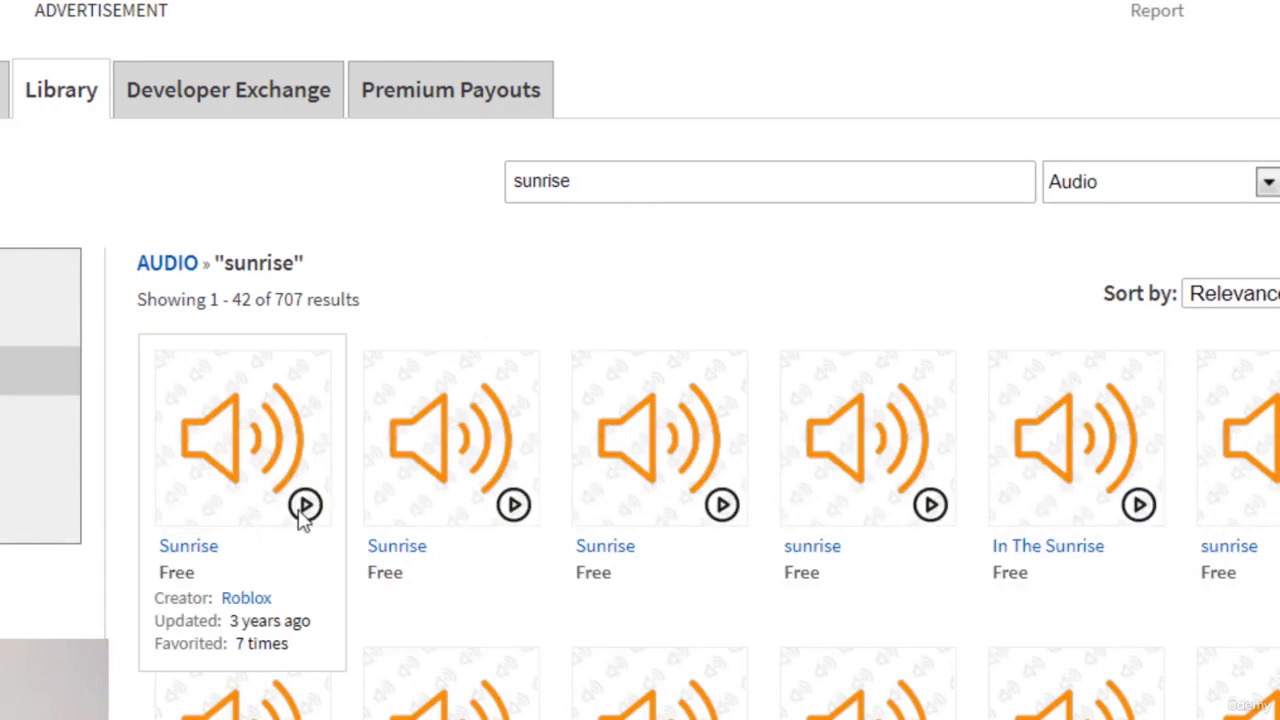
Select the whole search term "sunrise" in the audio library's search box.
drag(700, 180, 428, 181)
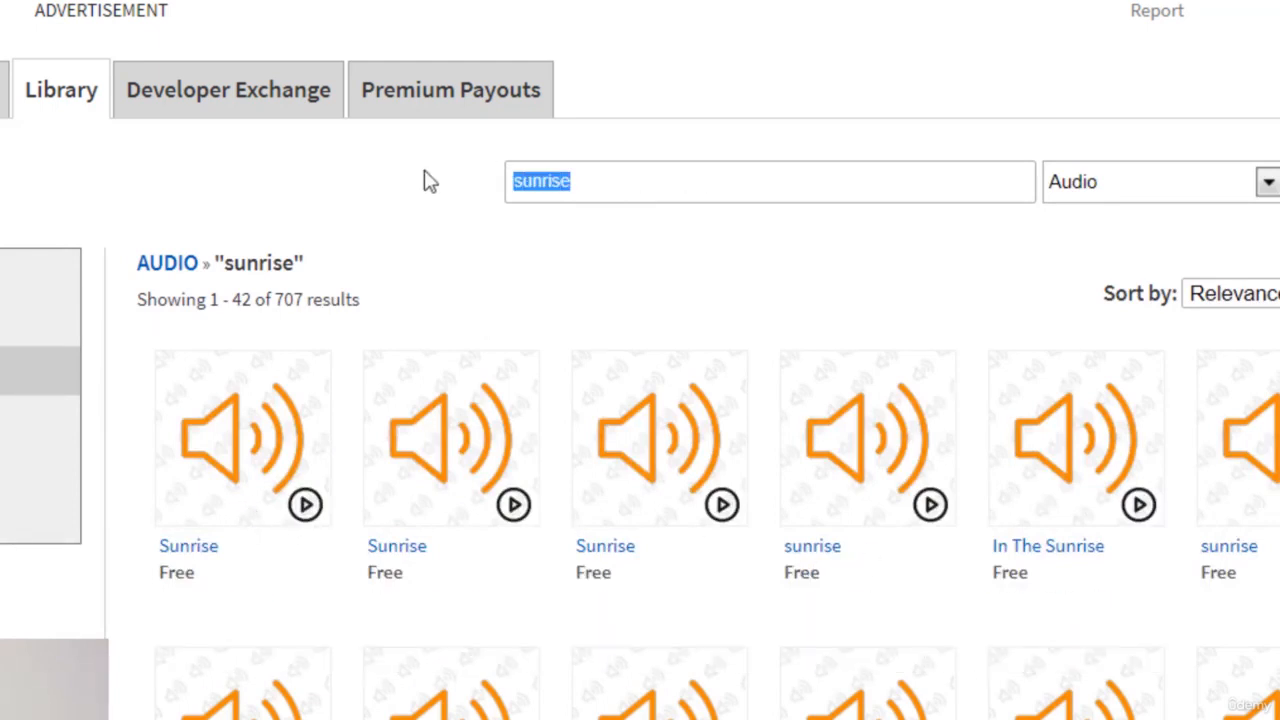